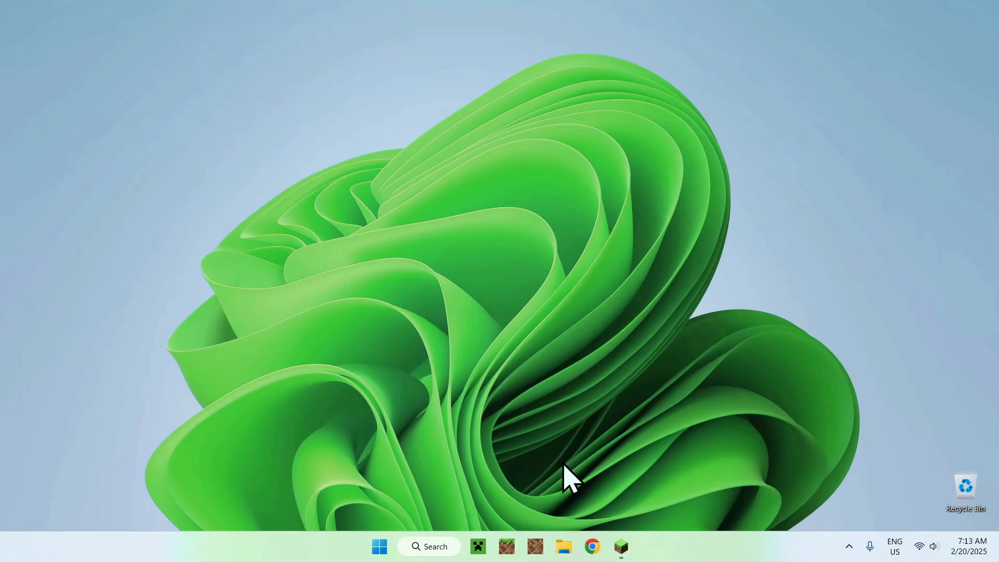
Step: Open Chrome, search Google for "PurPur Server" and open the purpurmc.org site from the results
left_click(592, 546)
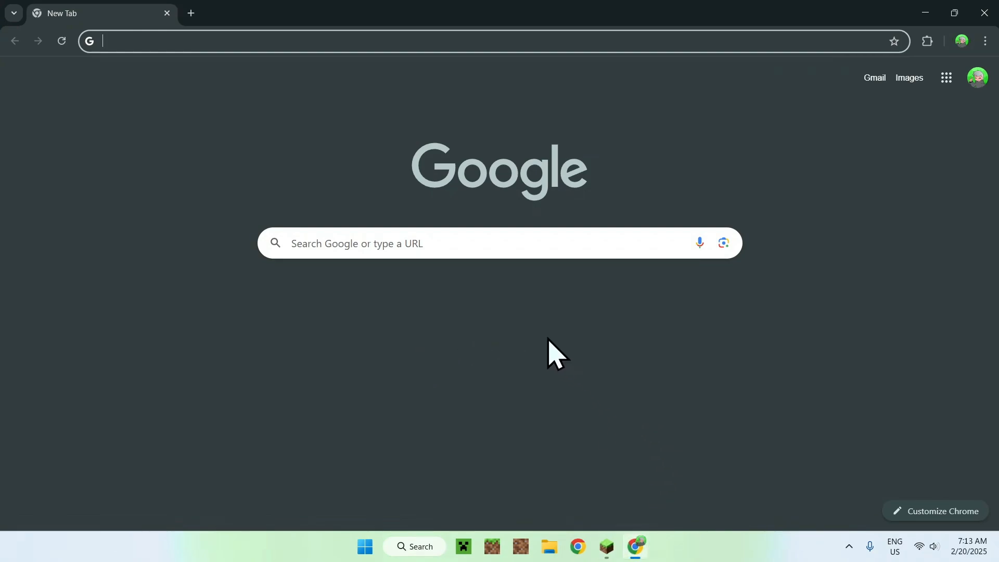
left_click(534, 243)
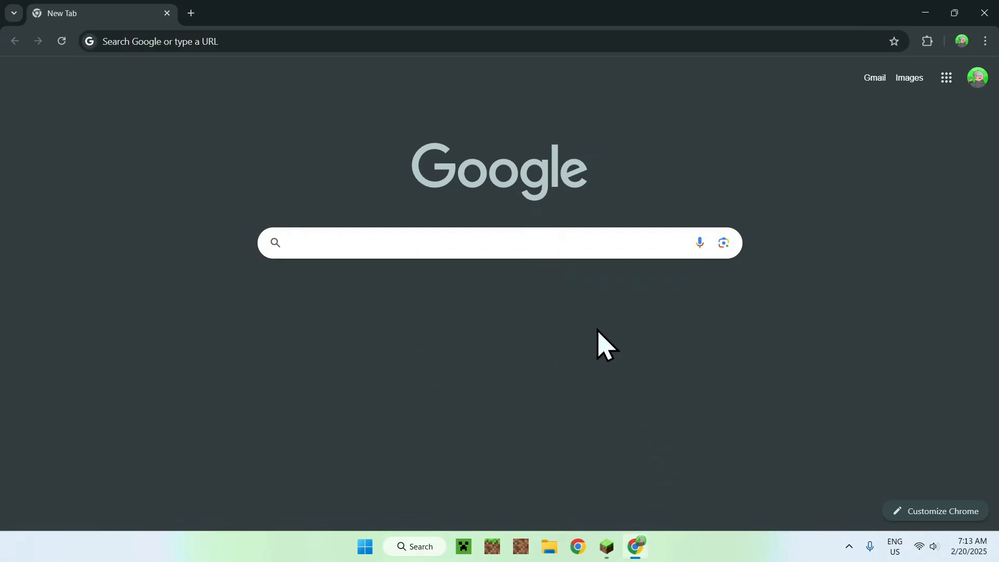
type("PurPur Server")
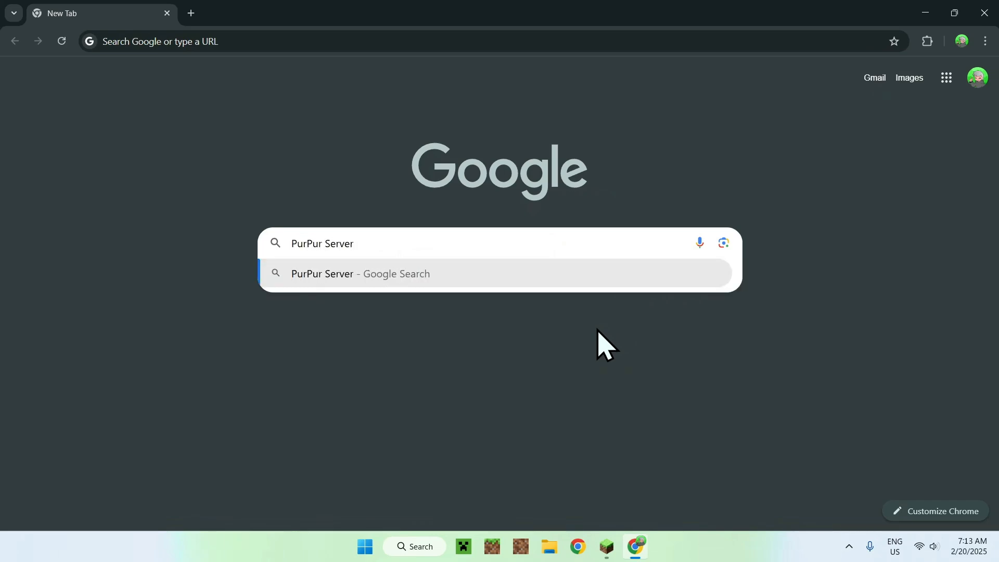
key("Return")
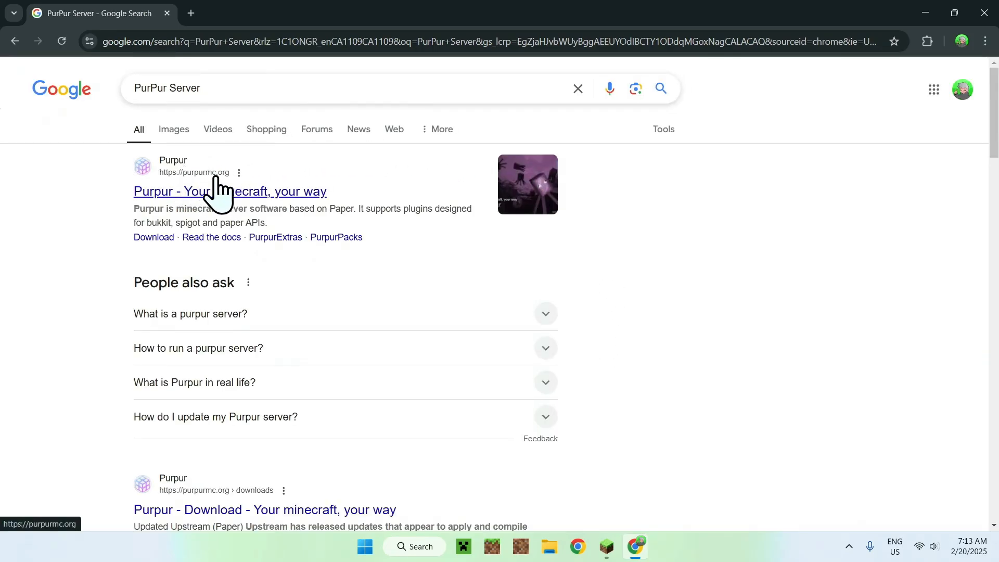
left_click(177, 194)
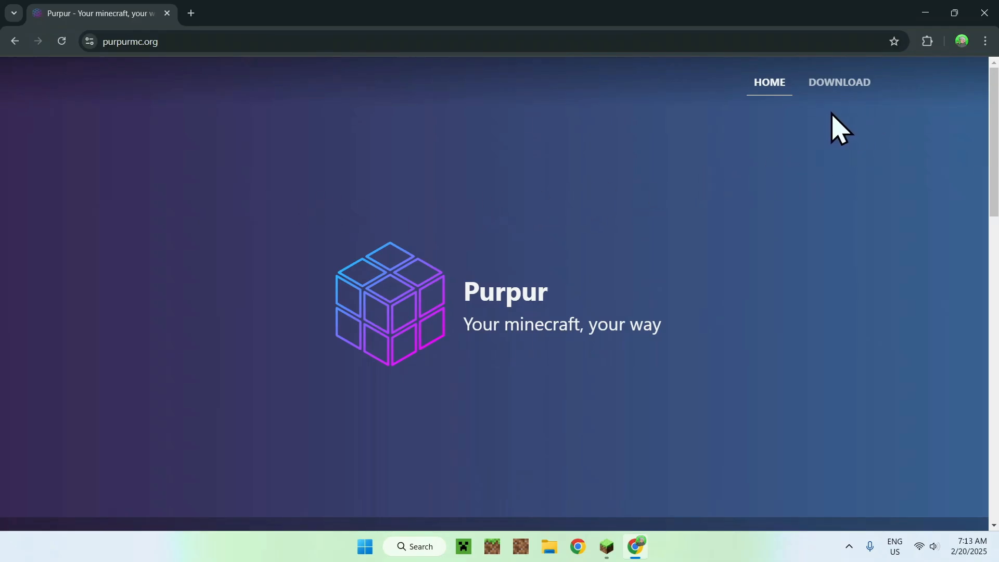
Step: Go to the Purpur server software's download page and download the latest build, 2398, for Minecraft 1.21.4
left_click(832, 86)
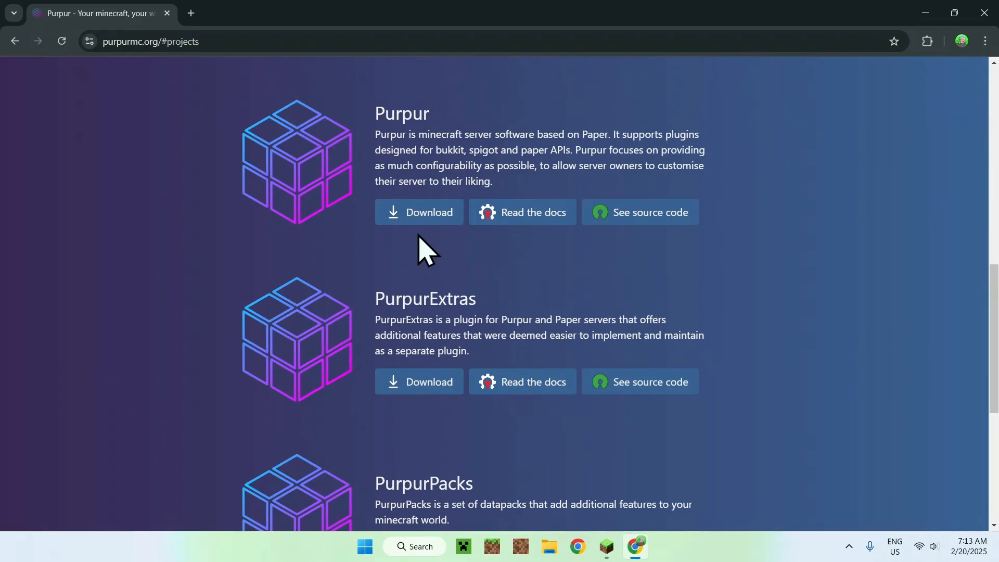
left_click(420, 213)
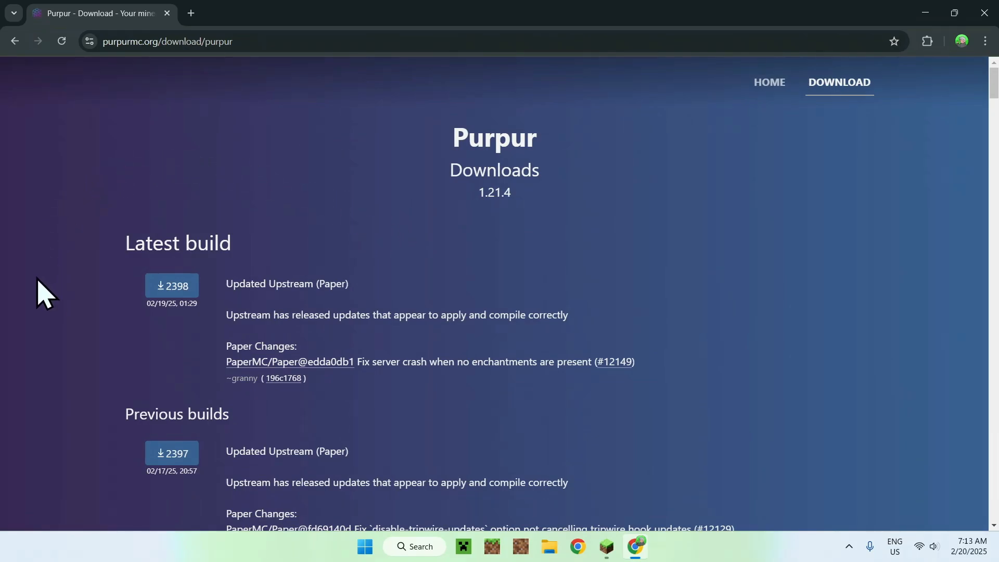
scroll(78, 168, "down", 10)
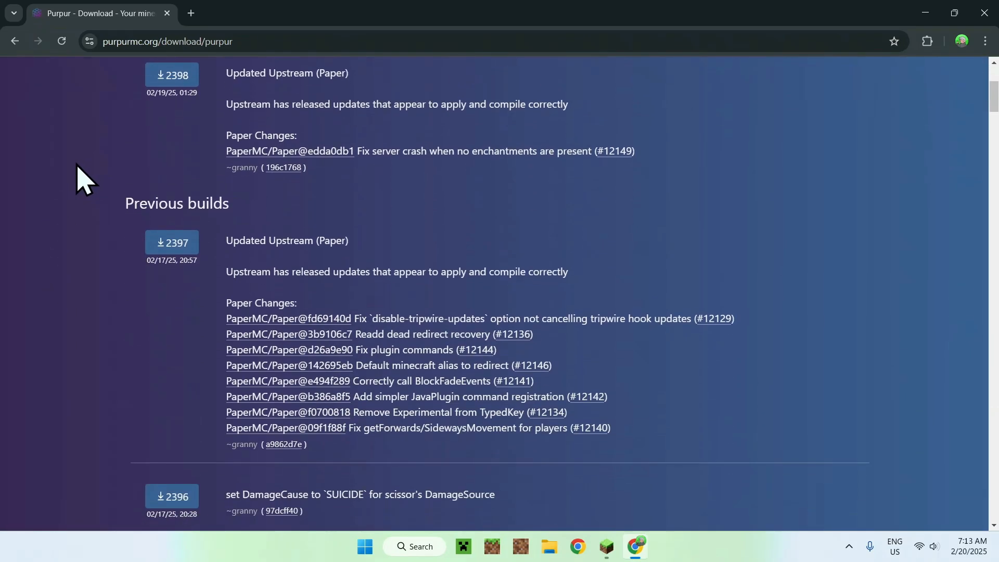
scroll(78, 168, "up", 10)
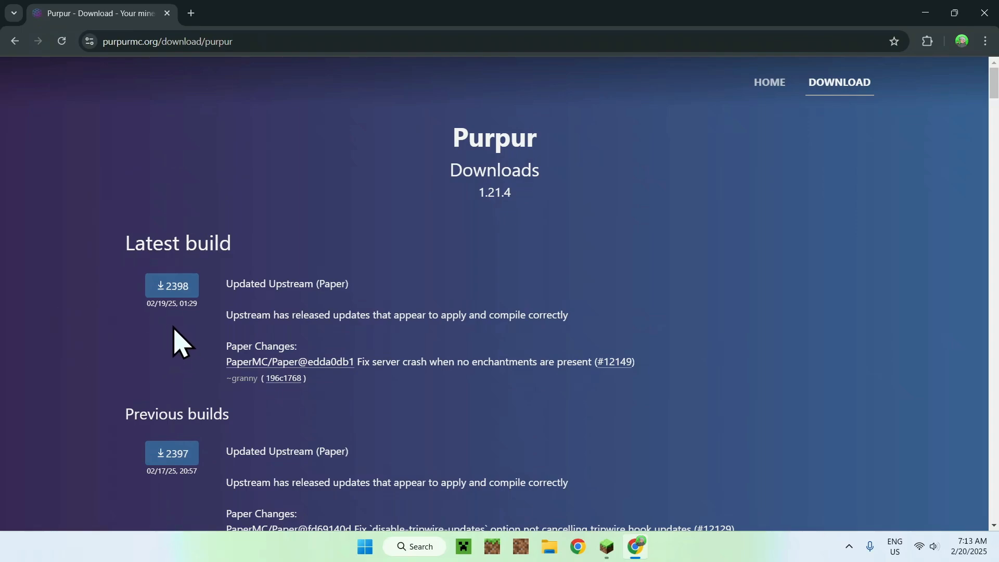
left_click(171, 287)
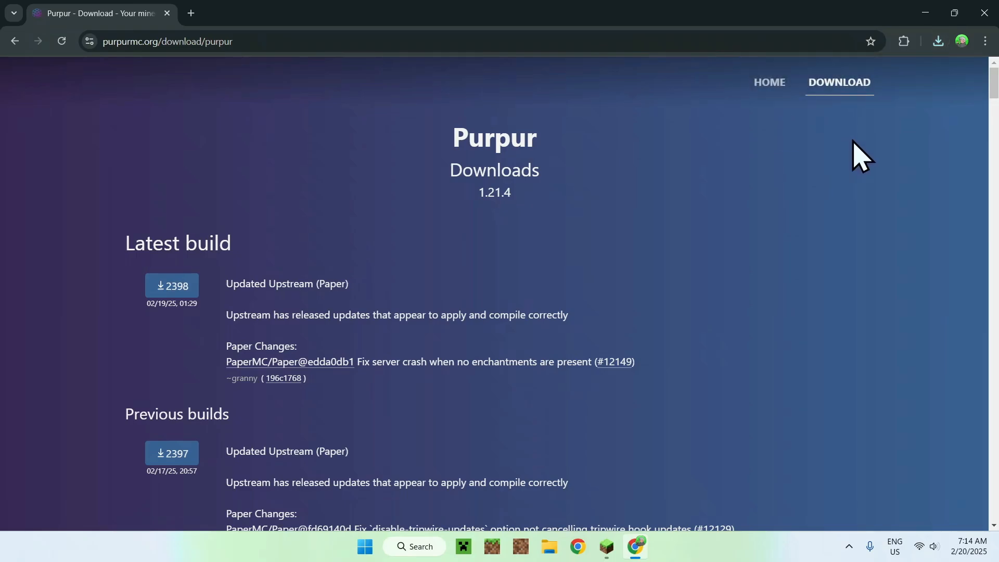
Step: Minimize the browser and create a new folder named "PurPur" on the desktop
left_click(925, 13)
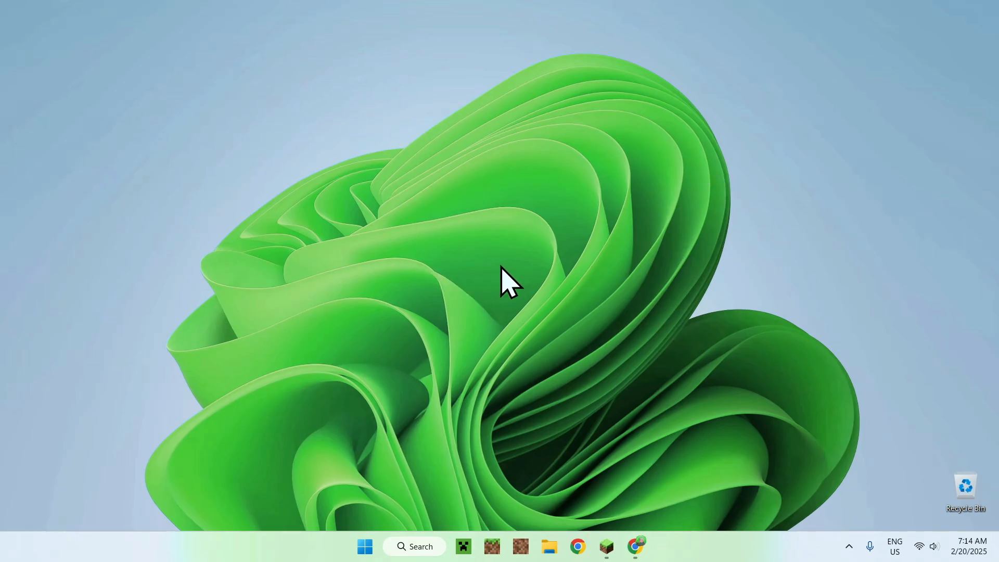
right_click(482, 244)
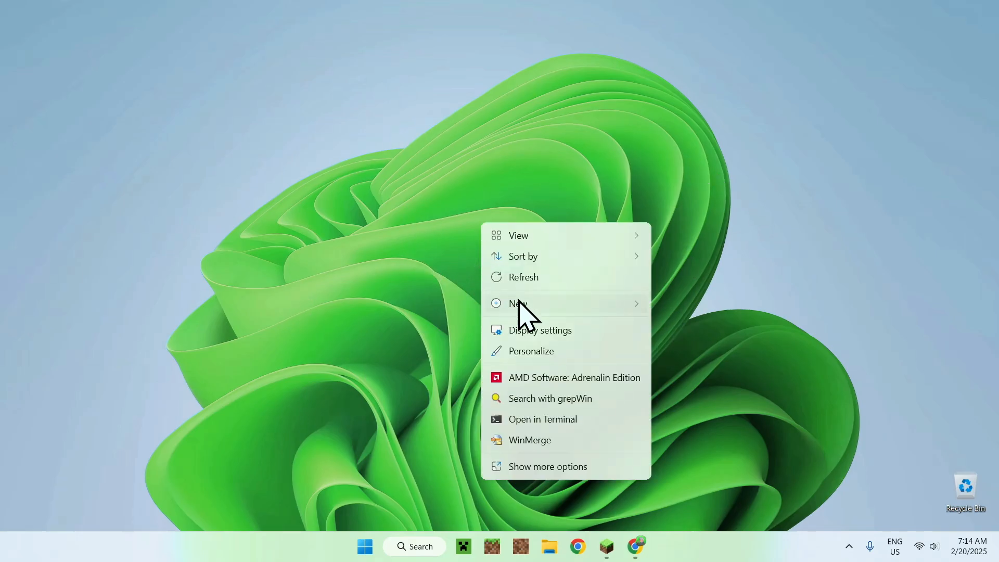
mouse_move(639, 309)
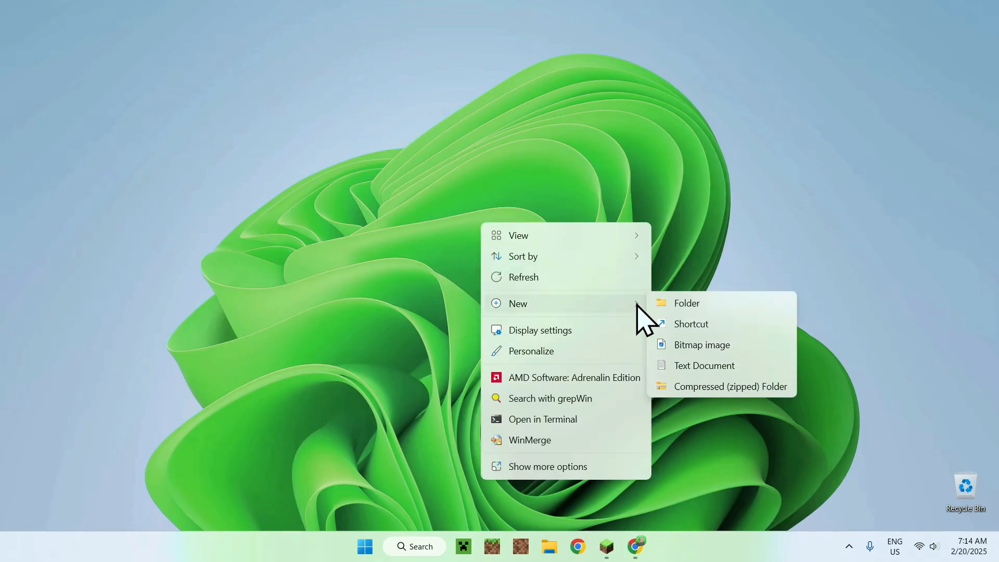
left_click(713, 305)
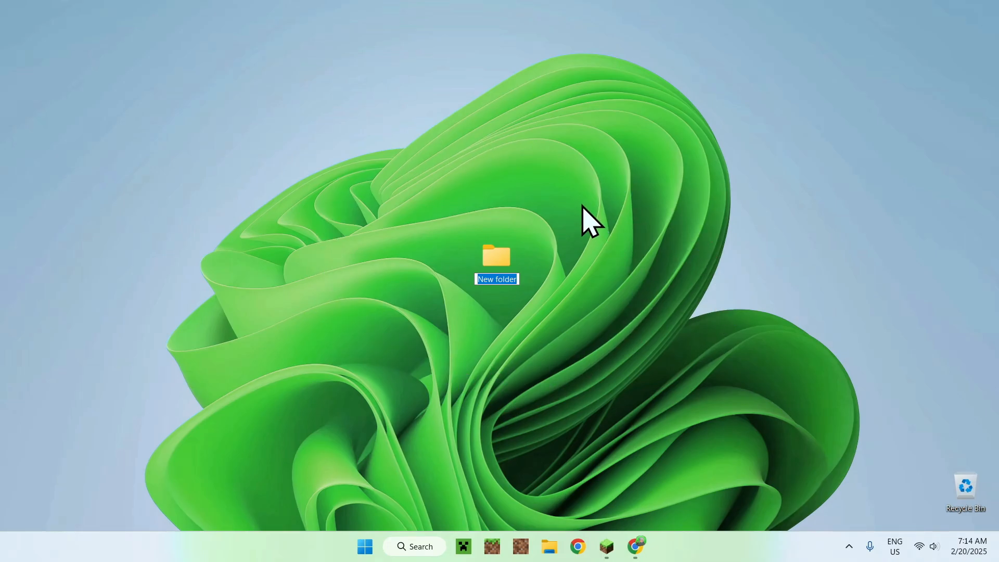
type("PurPur")
key("Return")
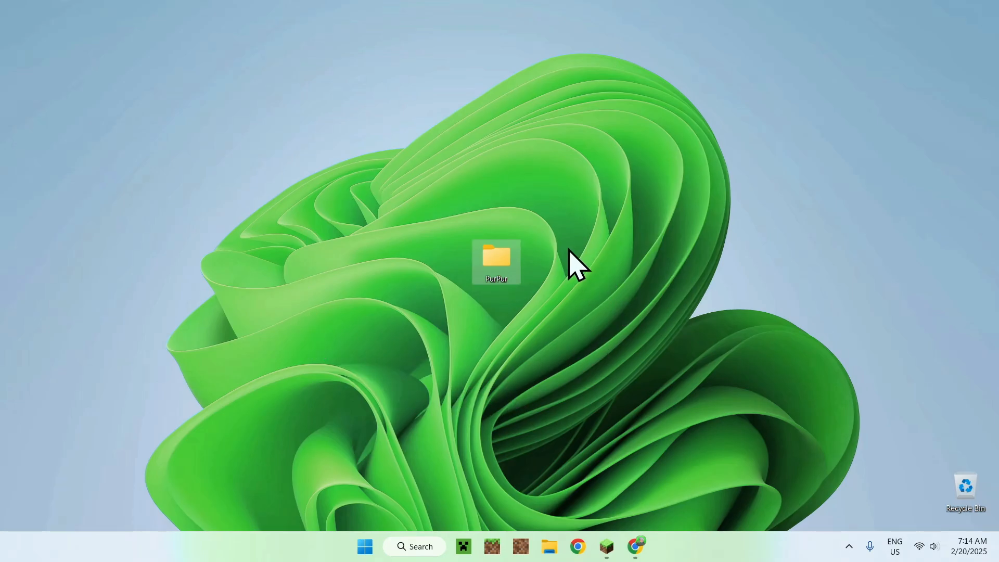
Step: Copy purpur-1.21.4-2398.jar from Downloads into the PurPur folder on the desktop
double_click(494, 254)
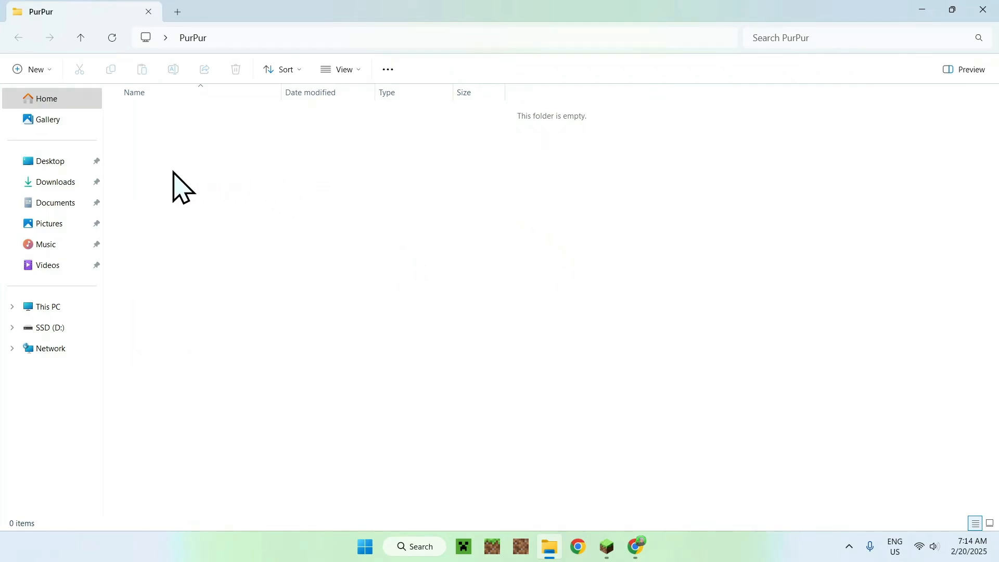
left_click(62, 185)
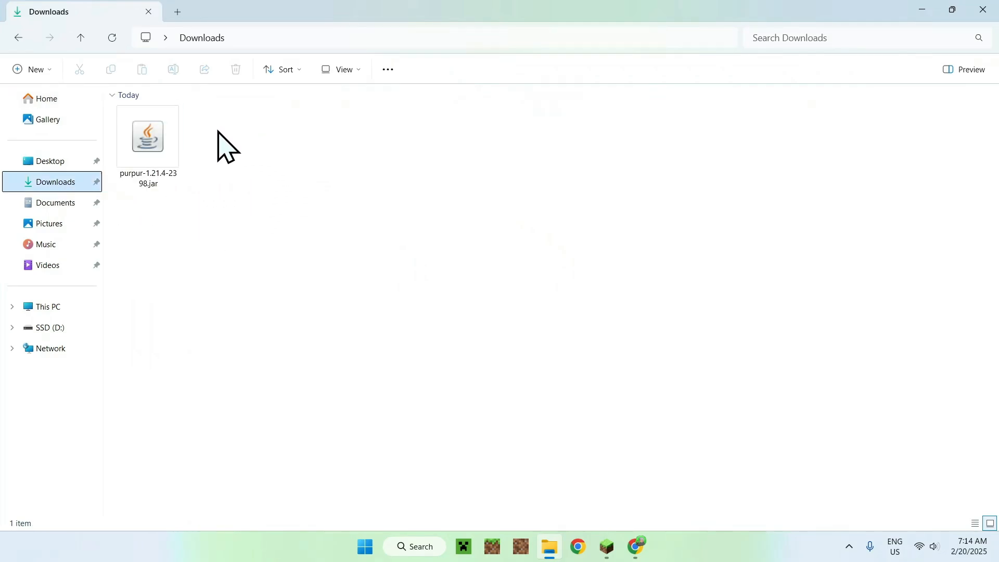
left_click(159, 127)
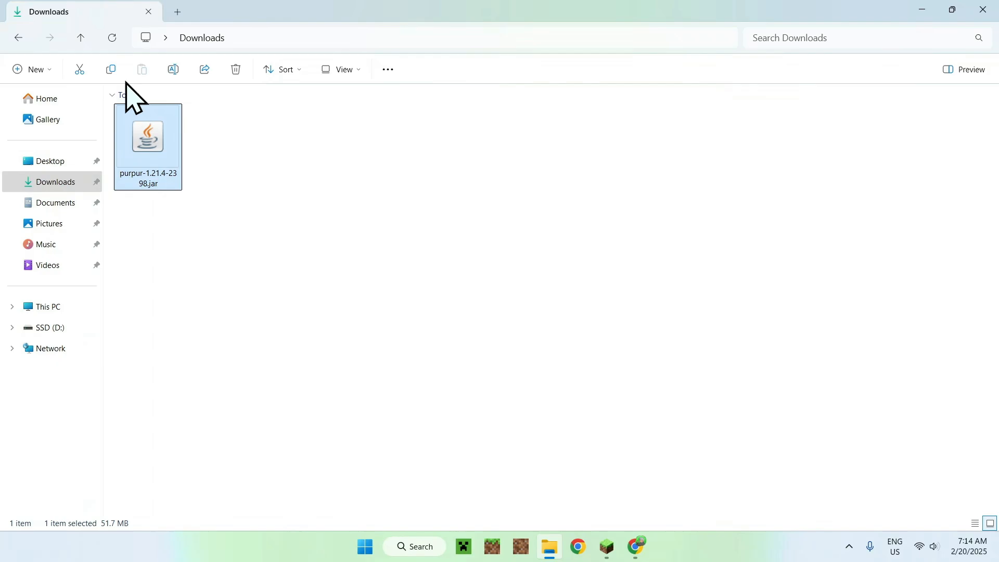
left_click(112, 69)
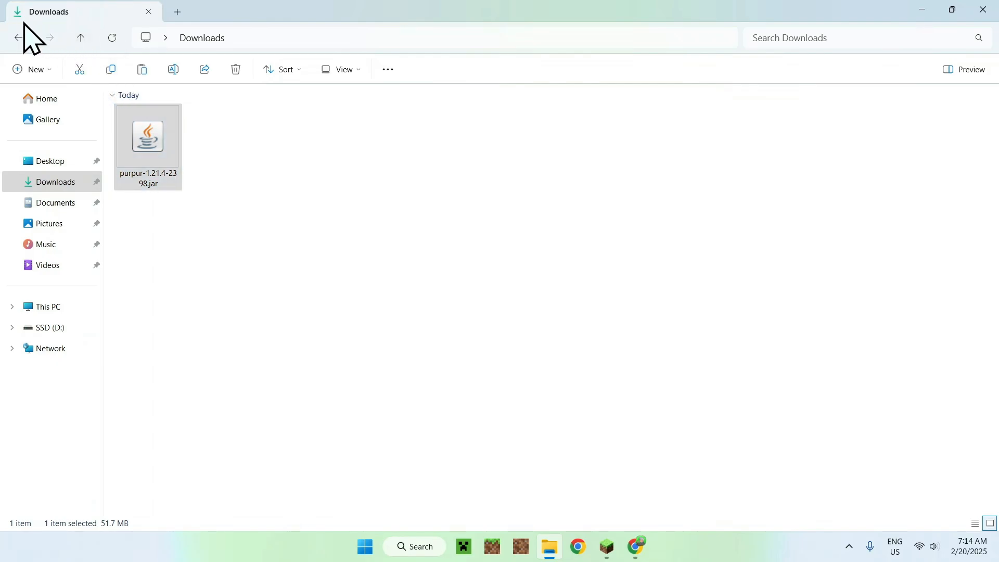
left_click(18, 38)
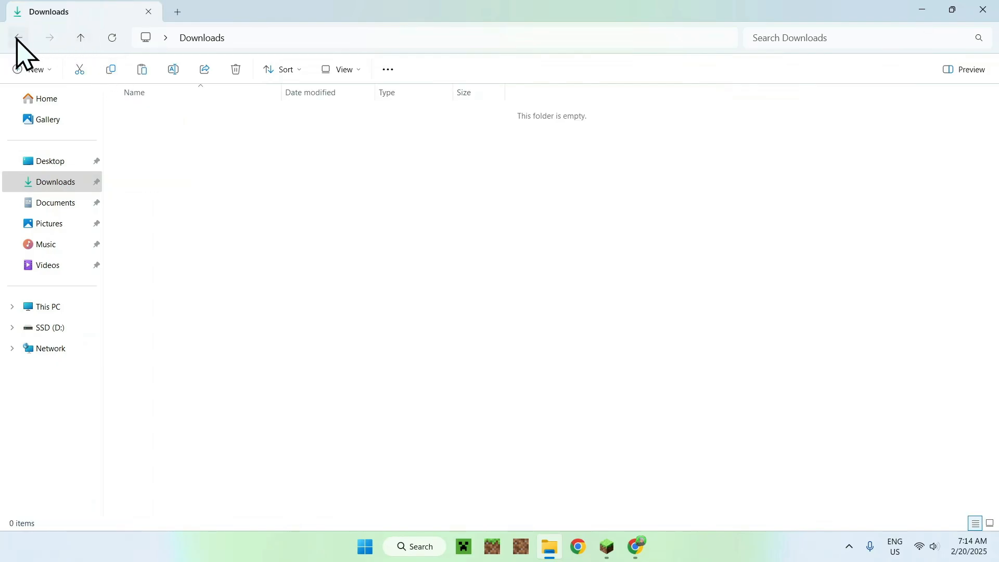
left_click(141, 70)
left_click(203, 150)
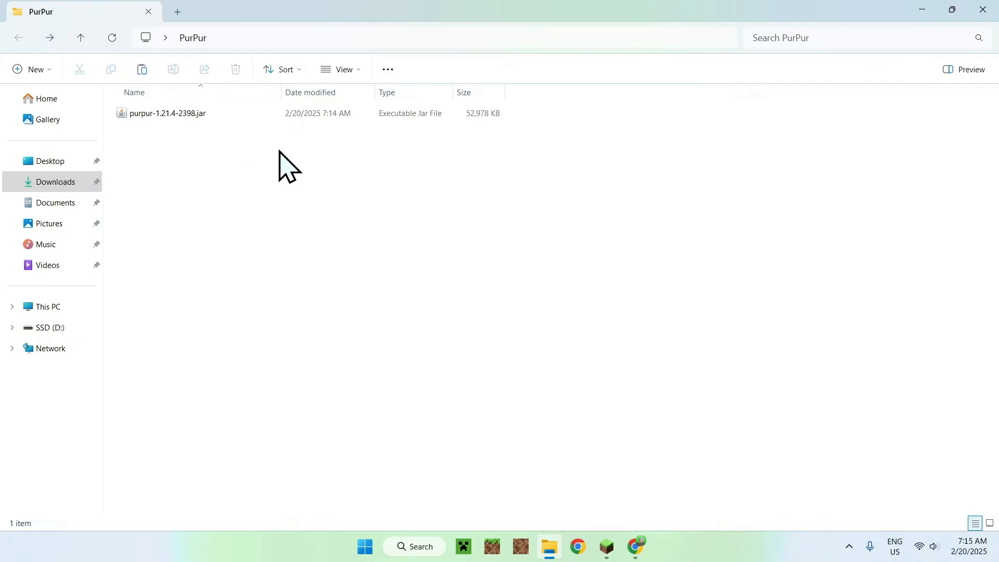
Step: Return to Chrome, search for "JDK 23" in a new tab, open Oracle's Java Downloads page and accept all cookies
left_click(635, 545)
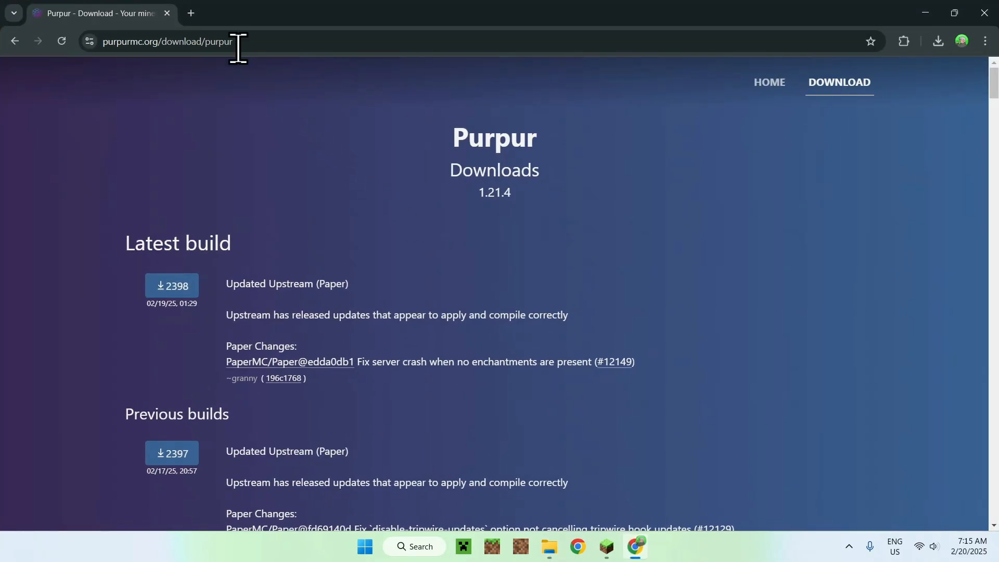
left_click(191, 13)
left_click(340, 242)
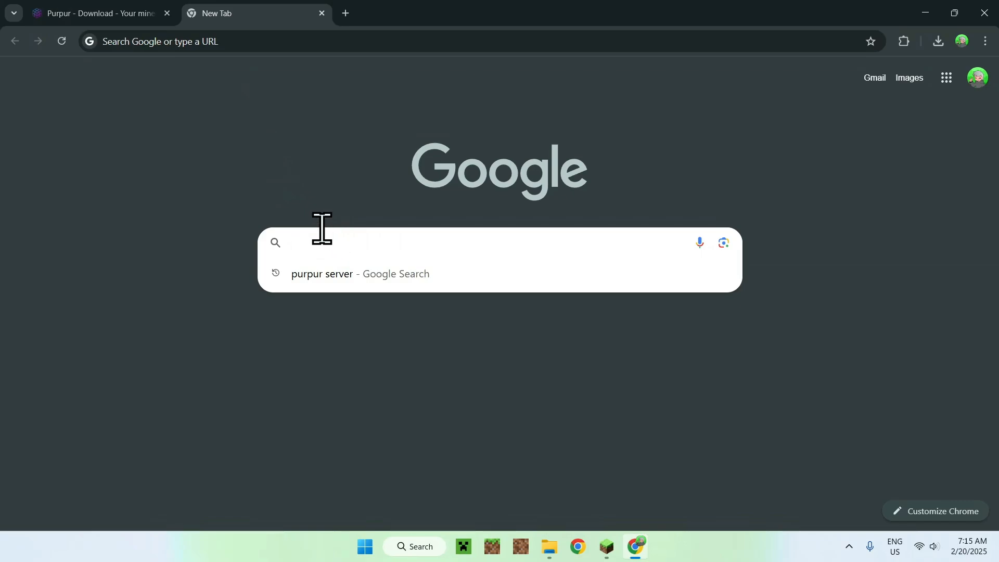
type("JDK 23")
key("Return")
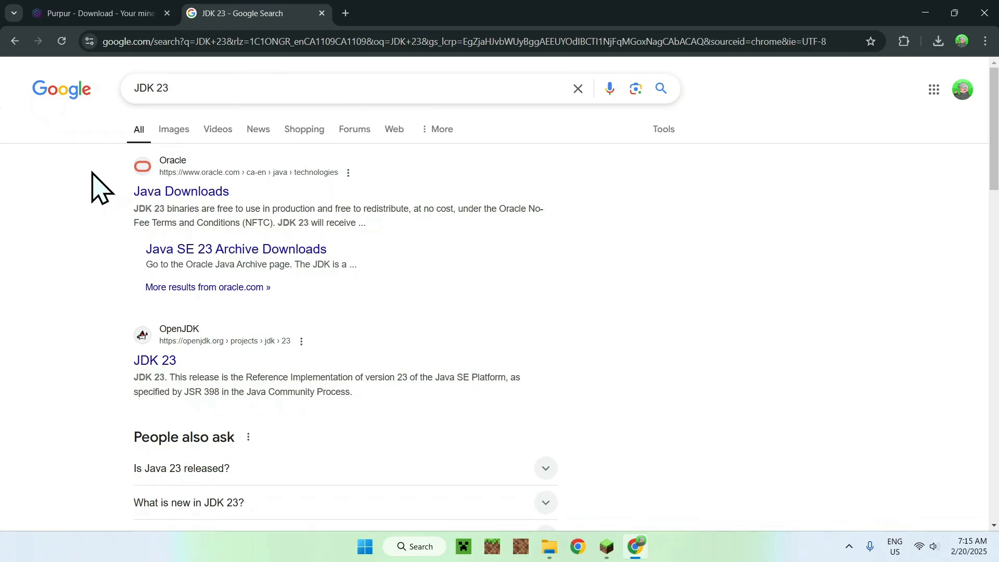
left_click(178, 192)
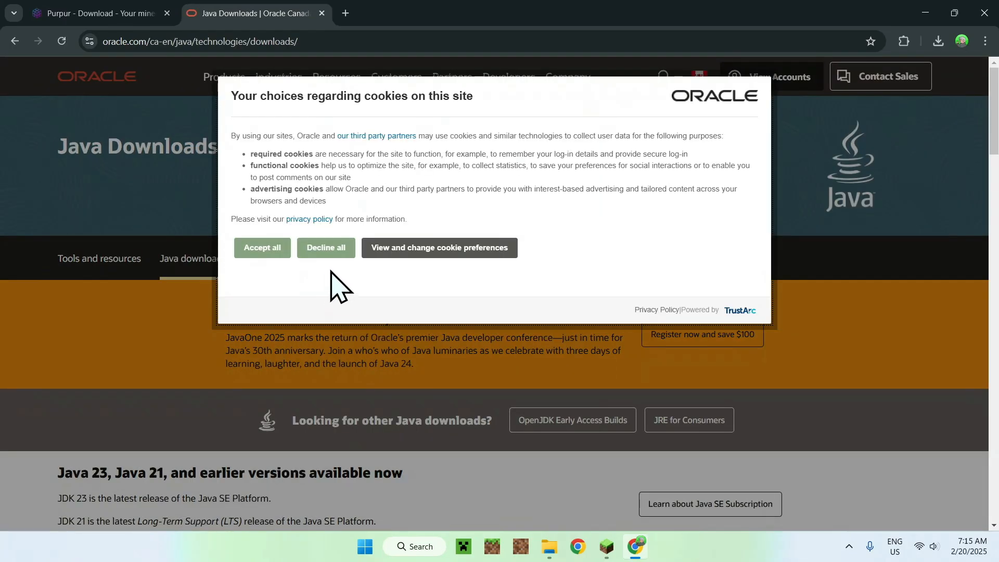
left_click(267, 248)
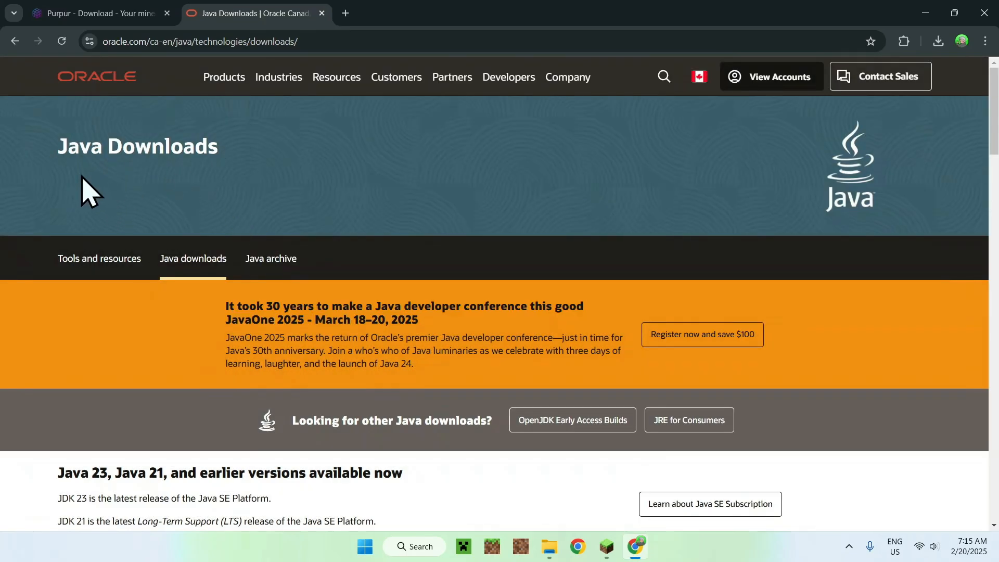
Step: Show the Windows downloads for JDK 23 and look over the available installers
scroll(78, 193, "down", 5)
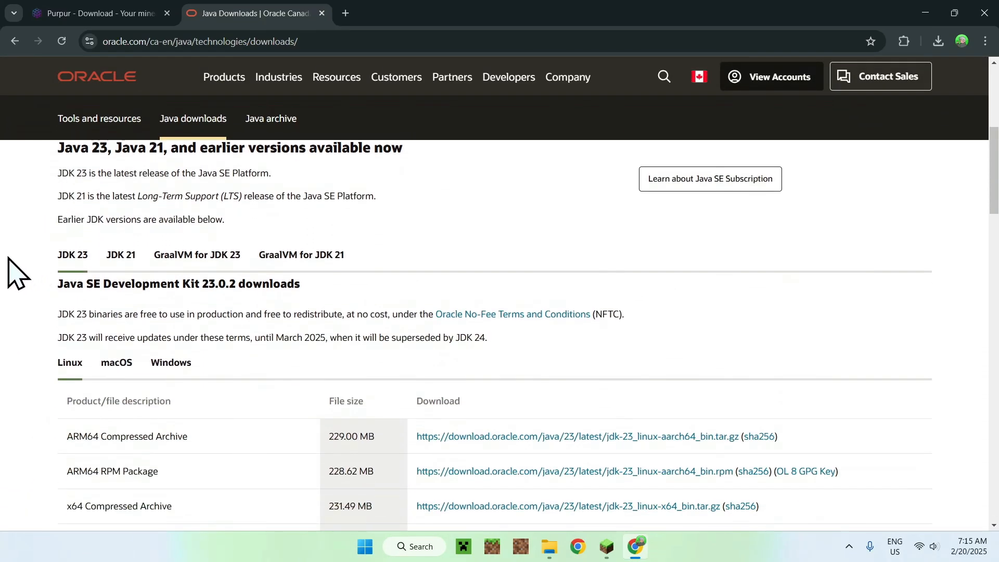
left_click(152, 357)
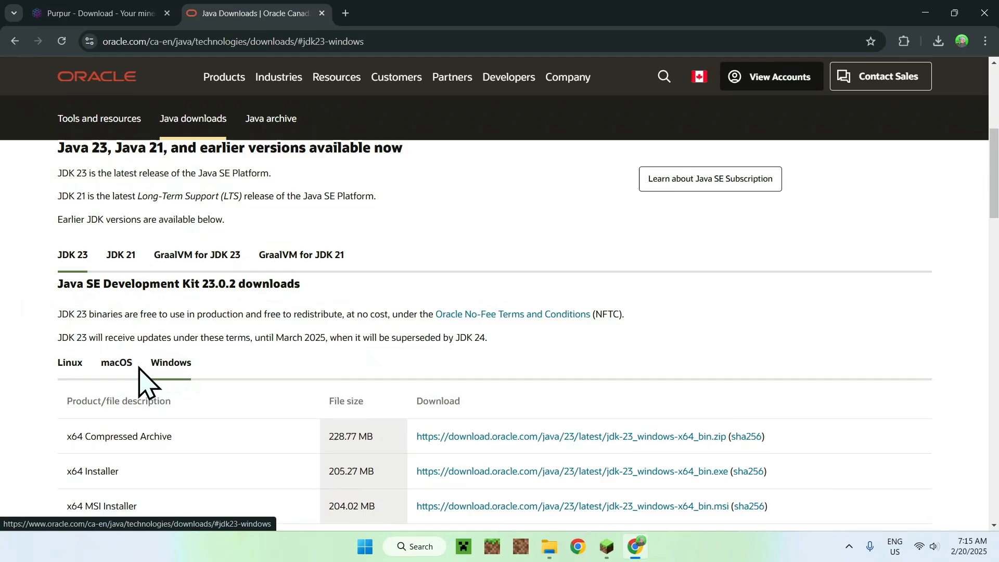
scroll(32, 362, "down", 1)
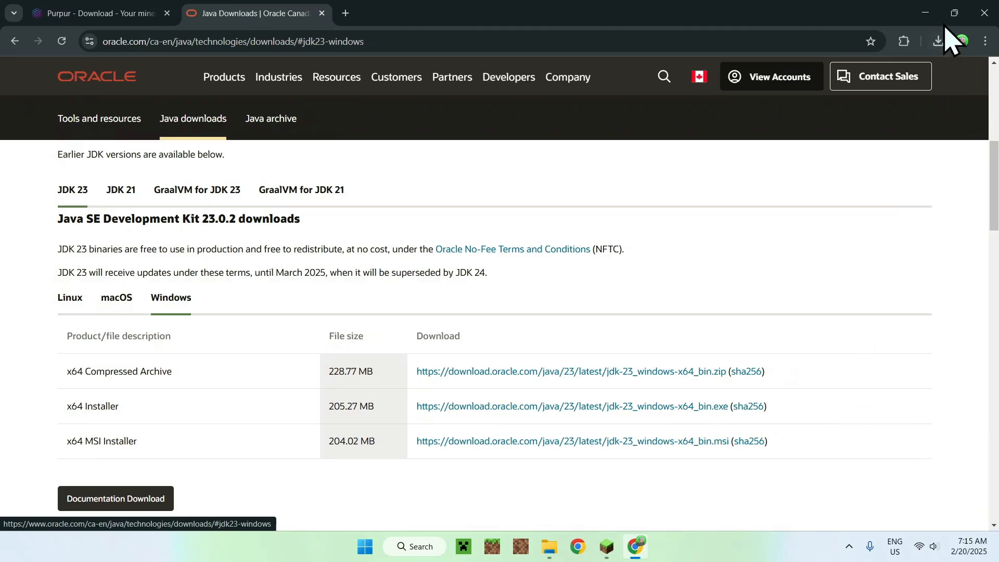
Step: Minimize the browser and run purpur-1.21.4-2398.jar in the PurPur folder to generate the server files
left_click(924, 11)
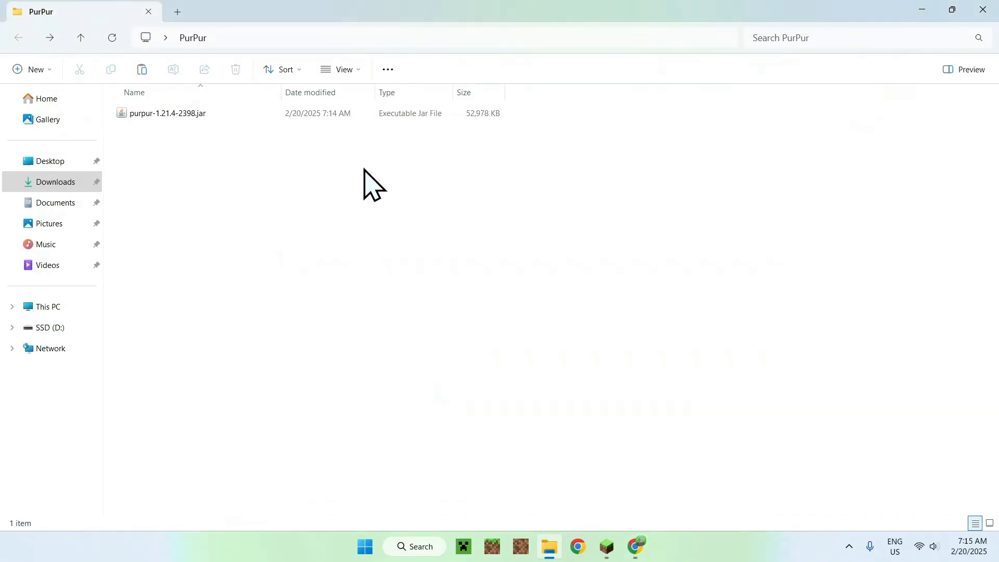
double_click(229, 113)
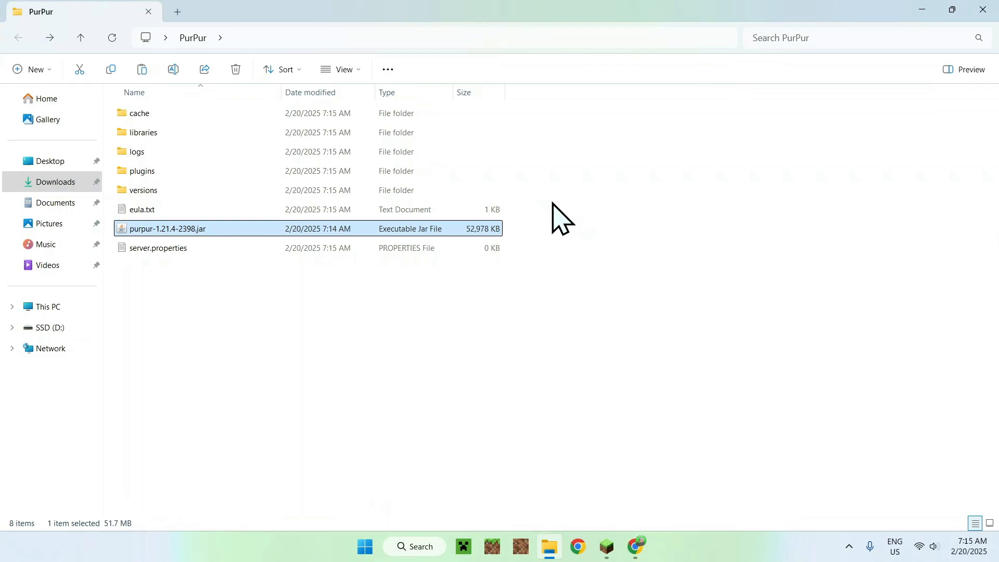
Step: Set eula=true in the PurPur folder's eula.txt, save and close it, and reopen the file to check the change
left_click(465, 211)
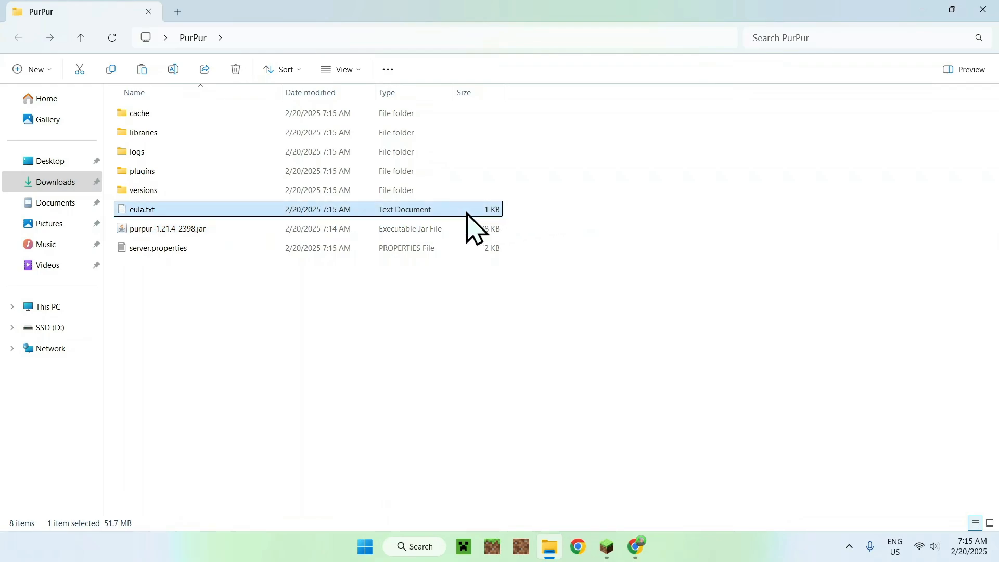
double_click(453, 209)
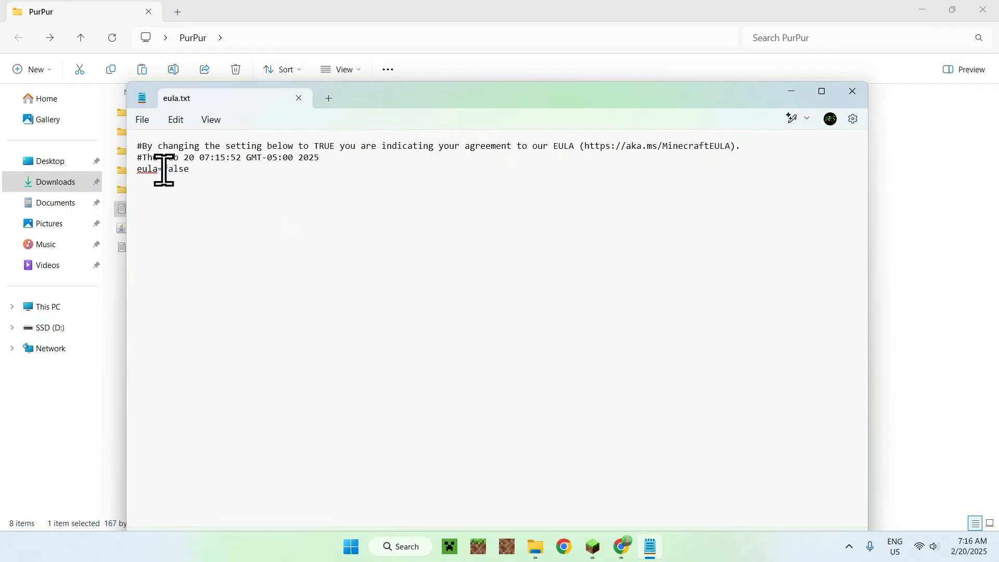
left_click_drag(163, 170, 188, 170)
type("tru")
left_click(298, 98)
left_click(397, 354)
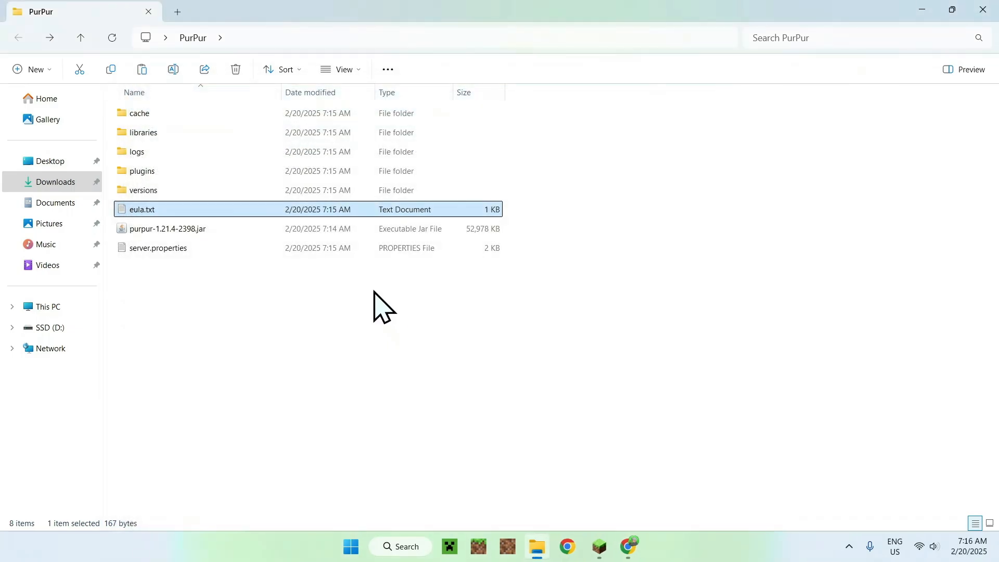
double_click(289, 208)
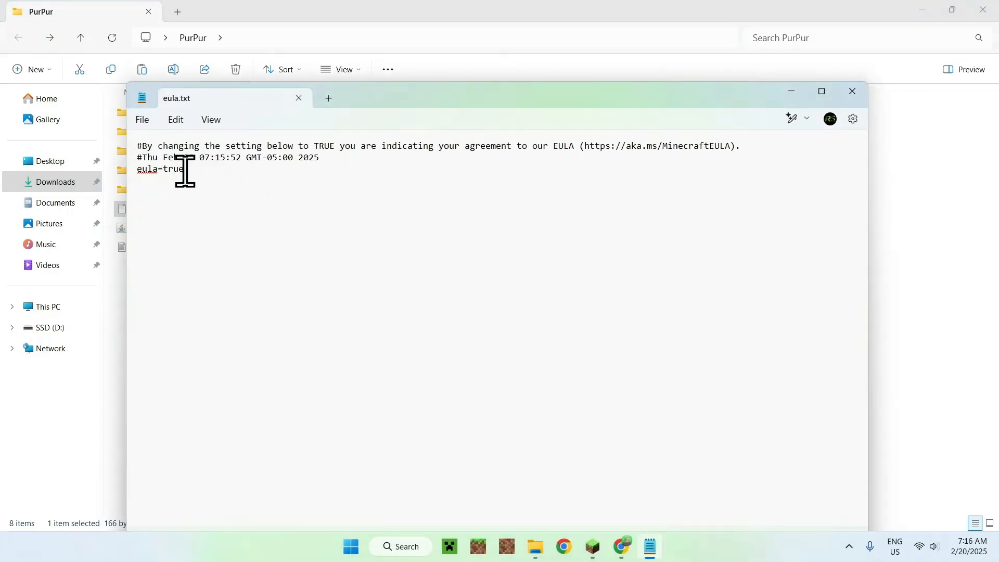
Step: Close eula.txt and run purpur-1.21.4-2398.jar to start the Minecraft server
left_click(299, 100)
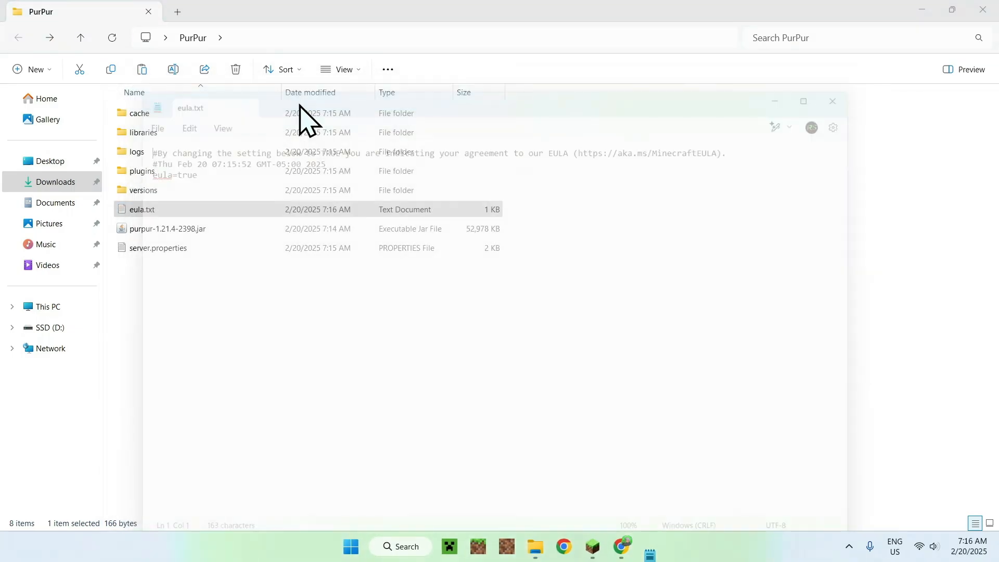
double_click(238, 229)
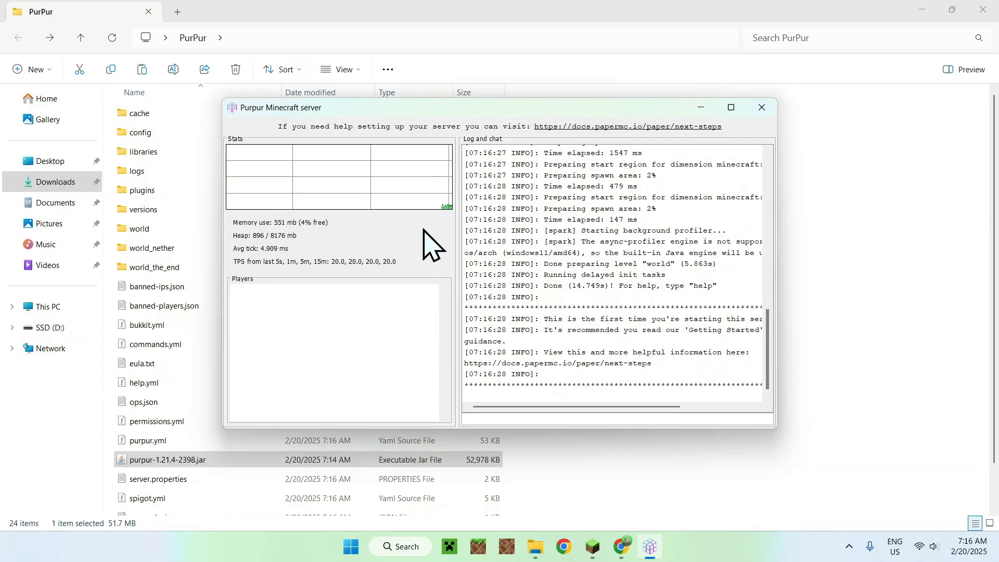
scroll(796, 240, "down", 1)
scroll(796, 240, "up", 1)
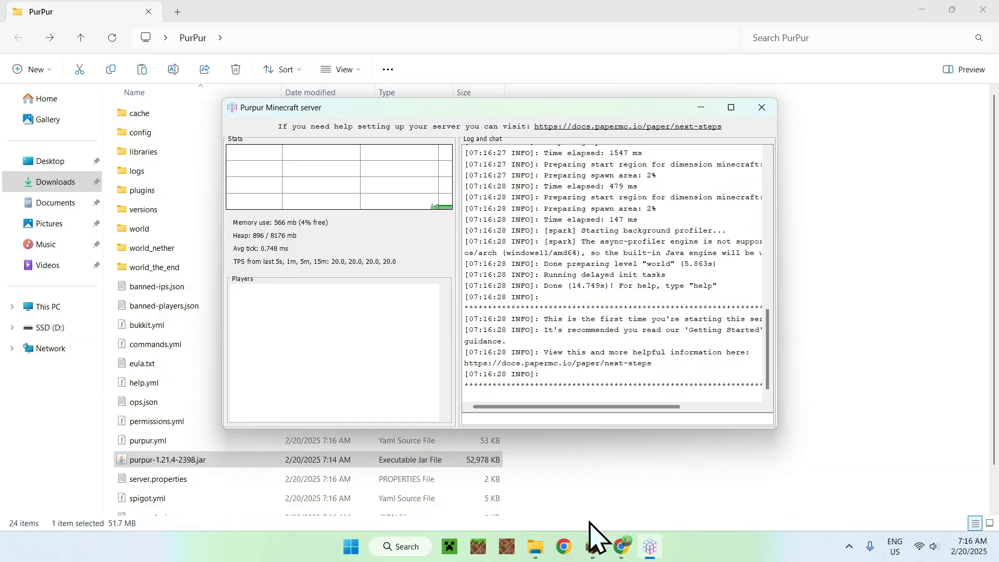
Step: Switch to Minecraft and add a multiplayer server named Minecraft Server with the address 0.0.0.0
left_click(593, 544)
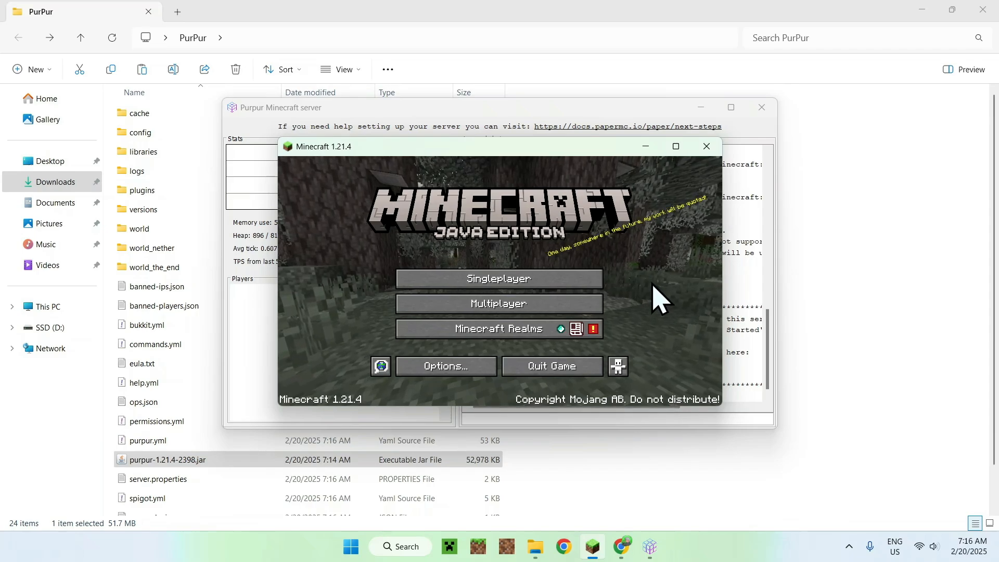
left_click(555, 303)
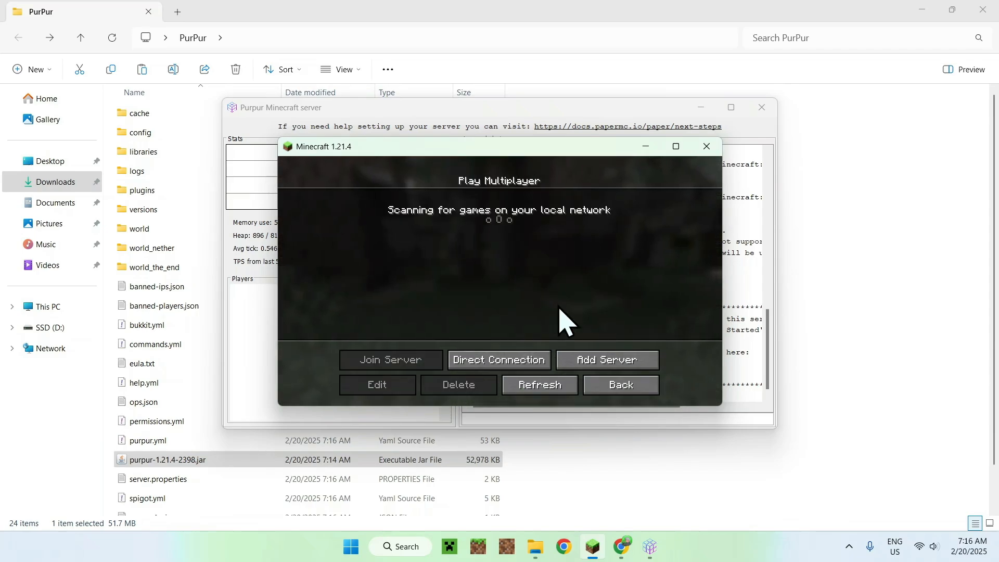
left_click(611, 359)
left_click(513, 279)
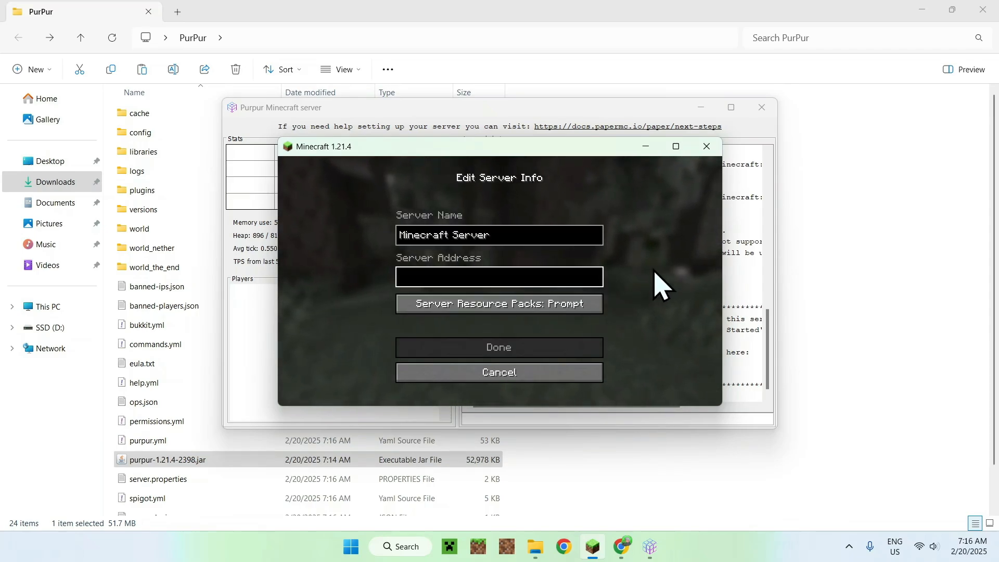
type("0.0.0.0")
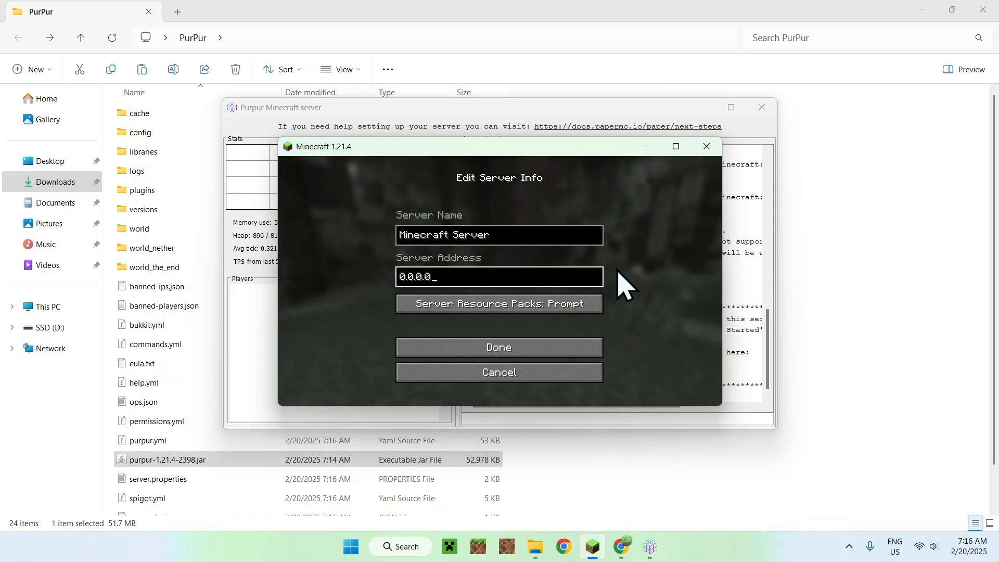
left_click(497, 349)
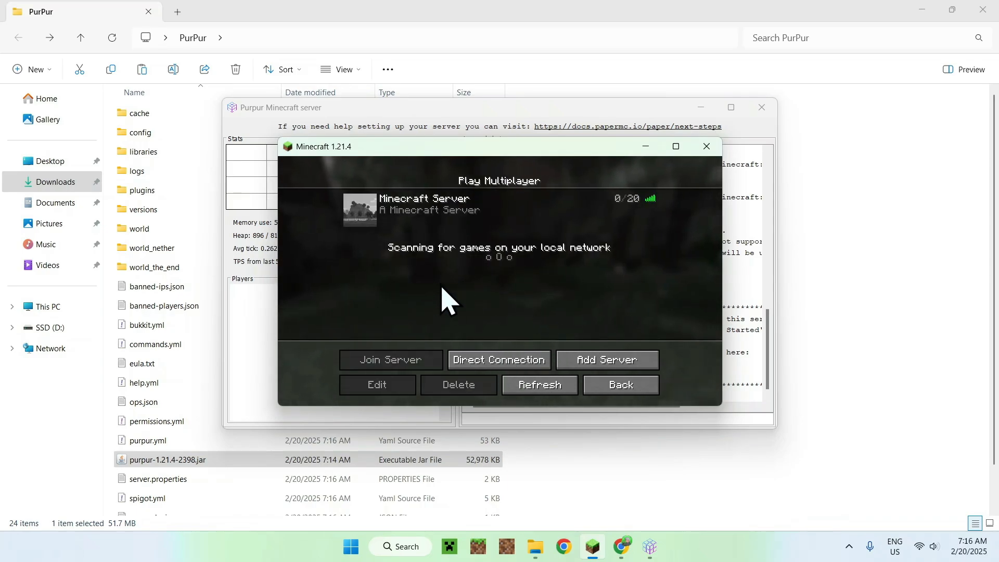
Step: Join the added Minecraft Server and walk forward in its world
left_click(361, 208)
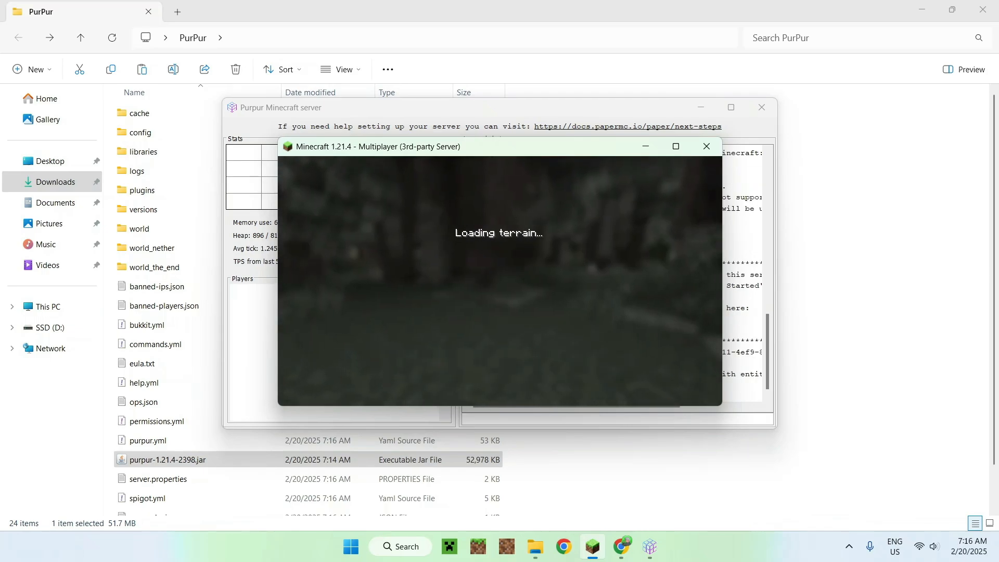
key("w")
key("w")
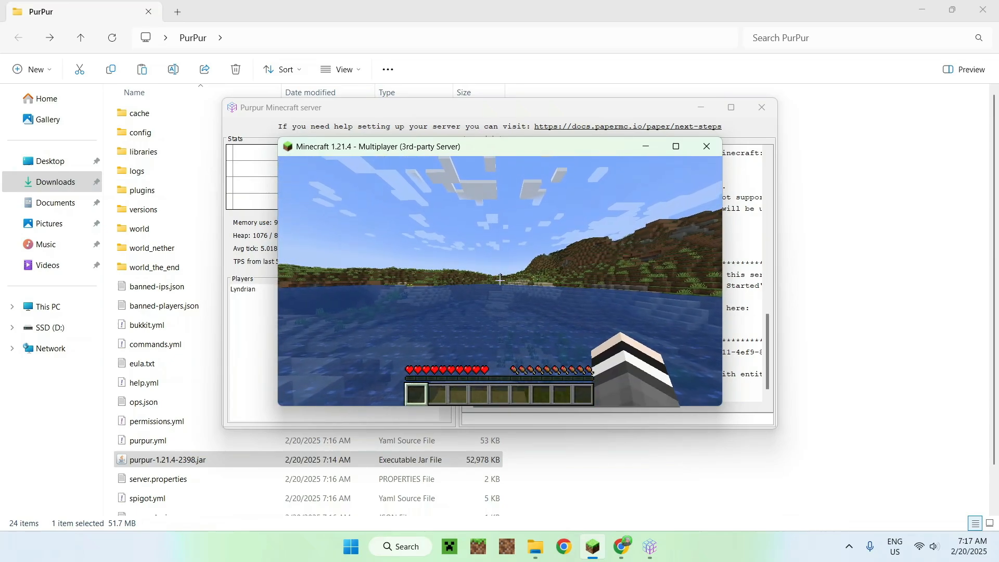
Step: Make the nearest player a server operator by running "op @p" in the Purpur server console
left_click(723, 416)
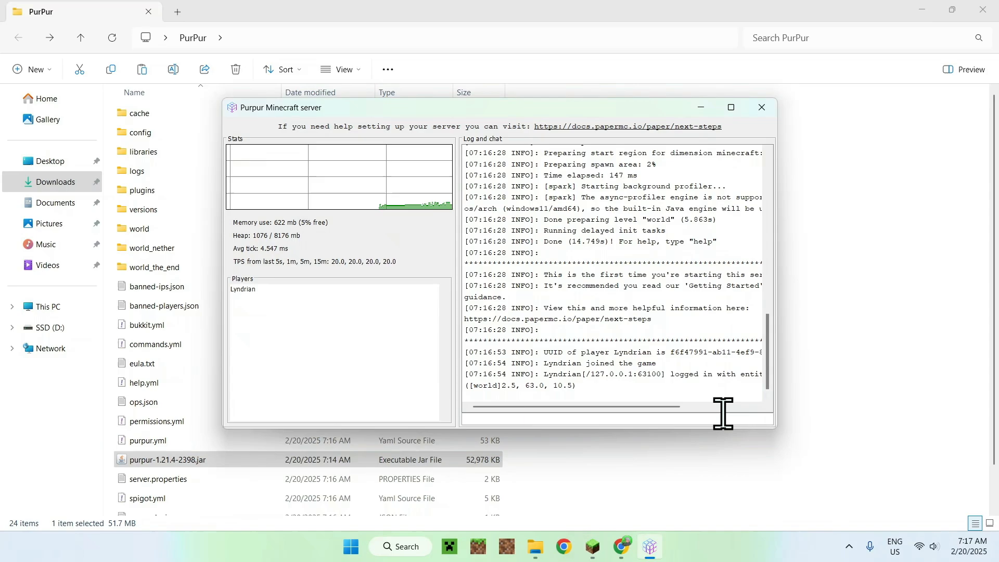
type("op @p")
key("Return")
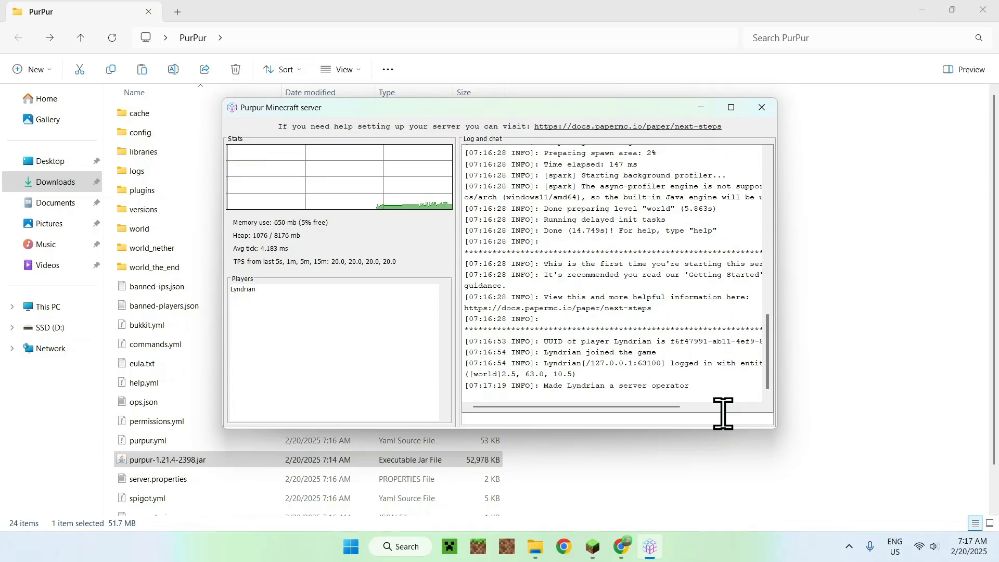
Step: Return to Minecraft and change to Creative Mode with the command "/gamemode creative"
left_click(593, 546)
left_click(519, 240)
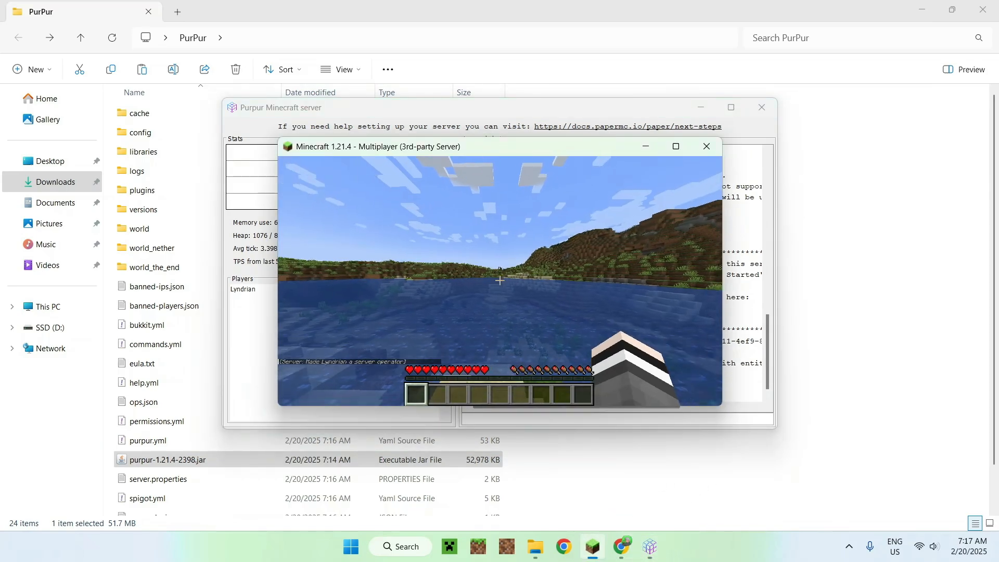
type("/gamemode creative")
key("Return")
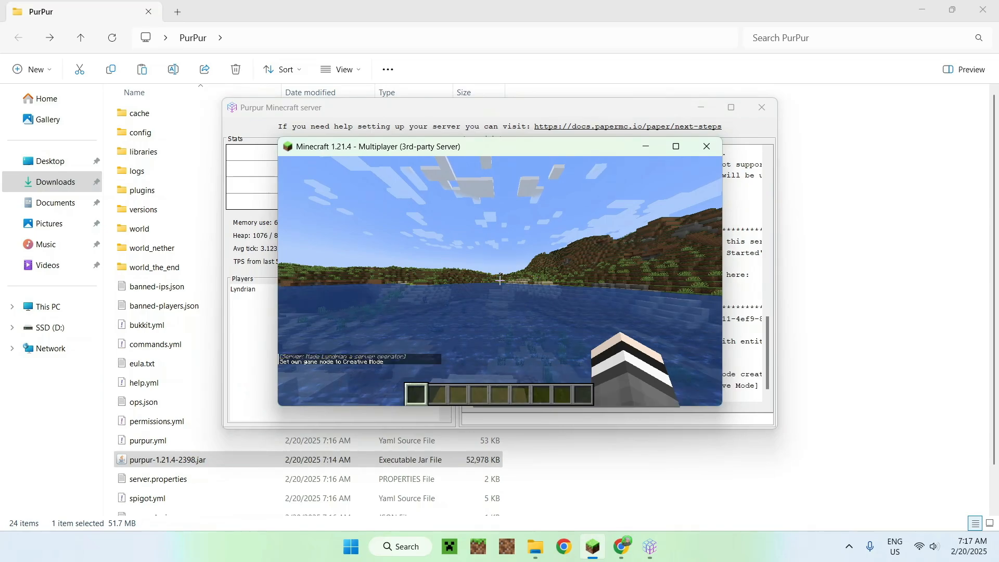
Step: Disconnect from the multiplayer server and minimize the Minecraft window
key("Escape")
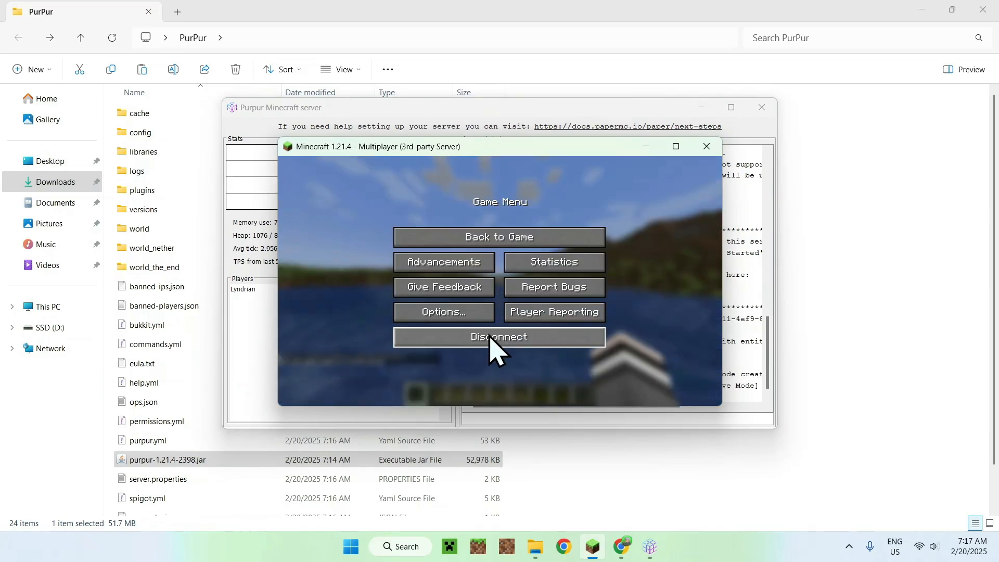
left_click(490, 337)
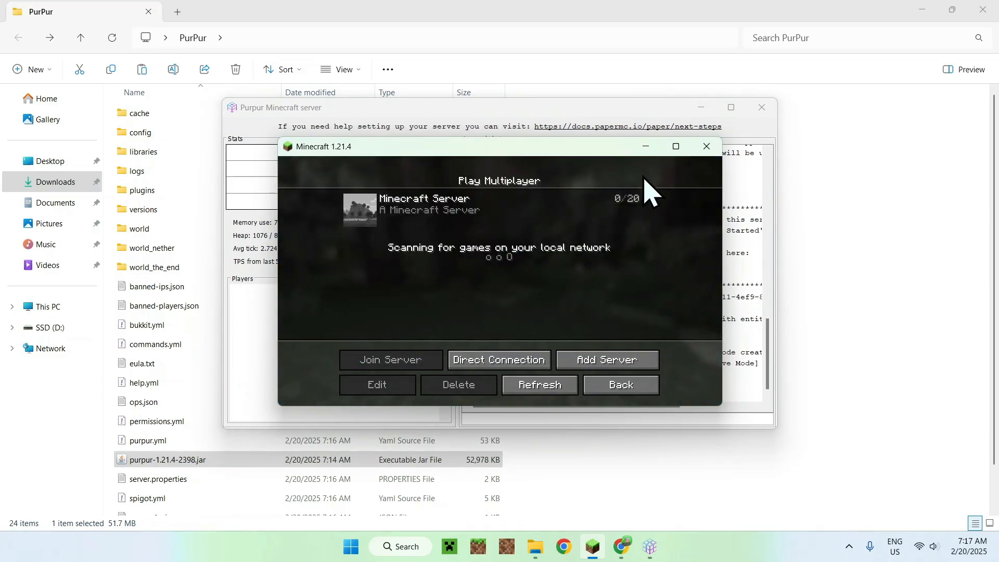
left_click(645, 147)
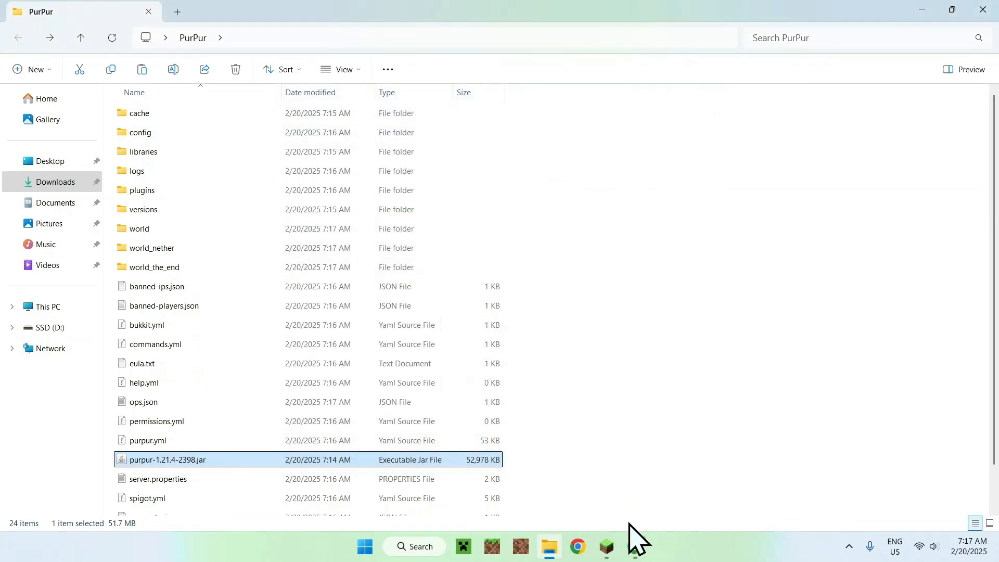
Step: Return to Chrome, search for "Modrinth" in a new tab and open the modrinth.com website
left_click(635, 545)
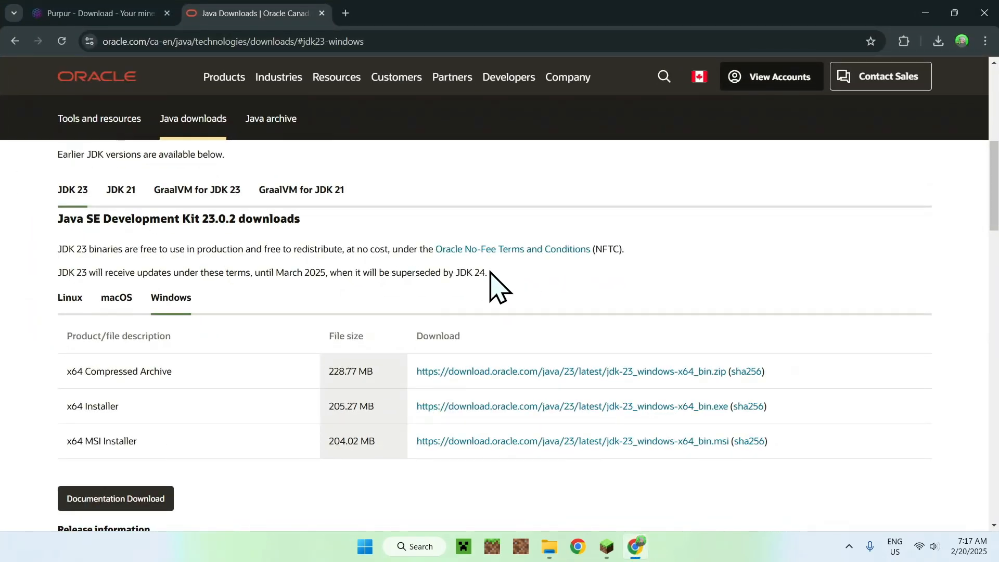
left_click(348, 15)
left_click(416, 241)
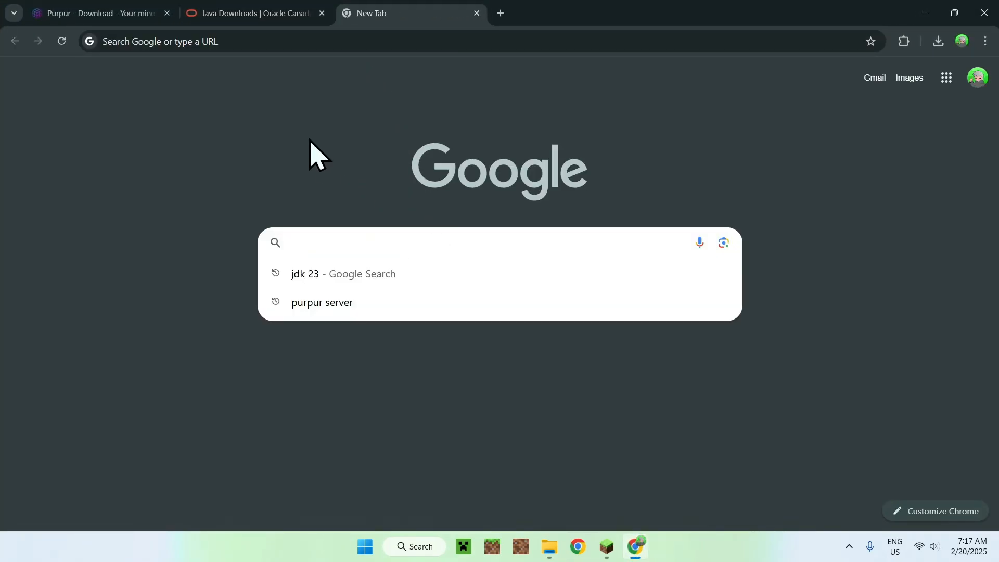
type("Modrinth")
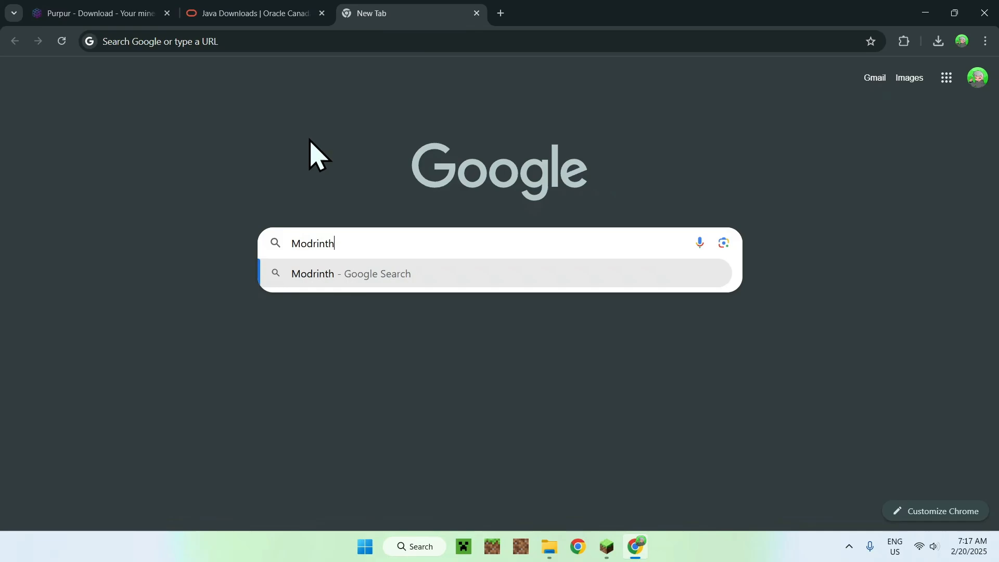
key("Return")
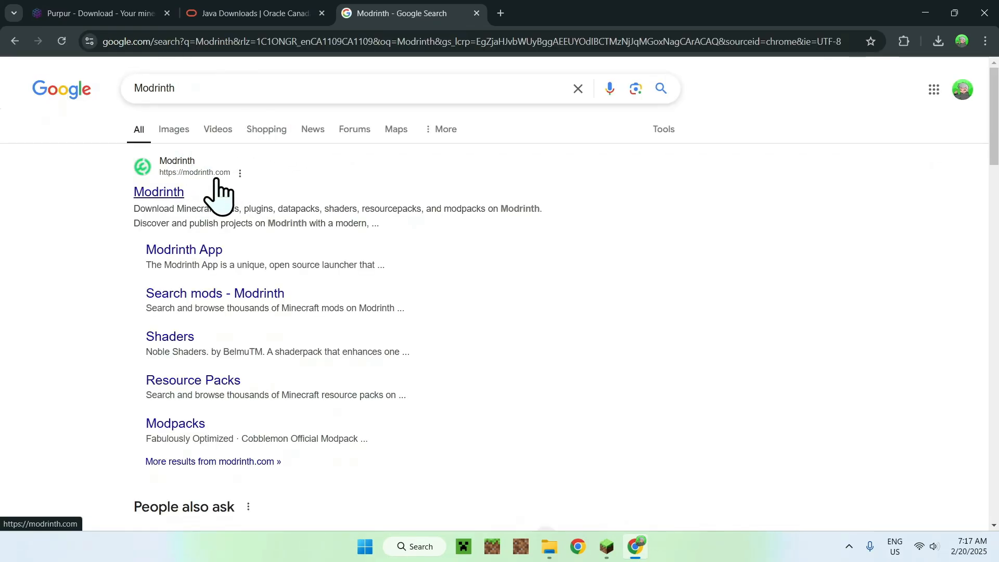
left_click(146, 198)
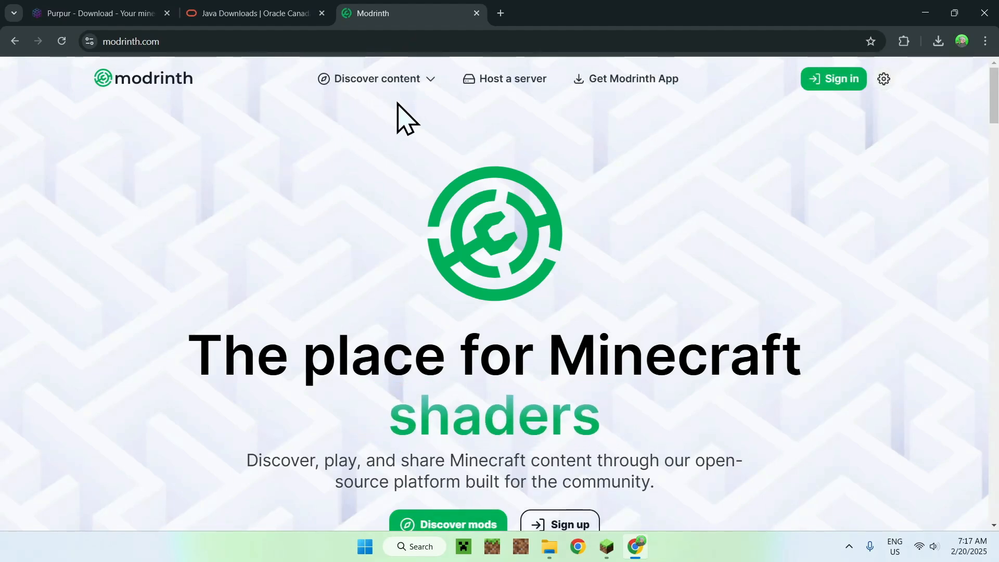
Step: Browse Modrinth's plugins and filter them by the Paper loader
left_click(367, 81)
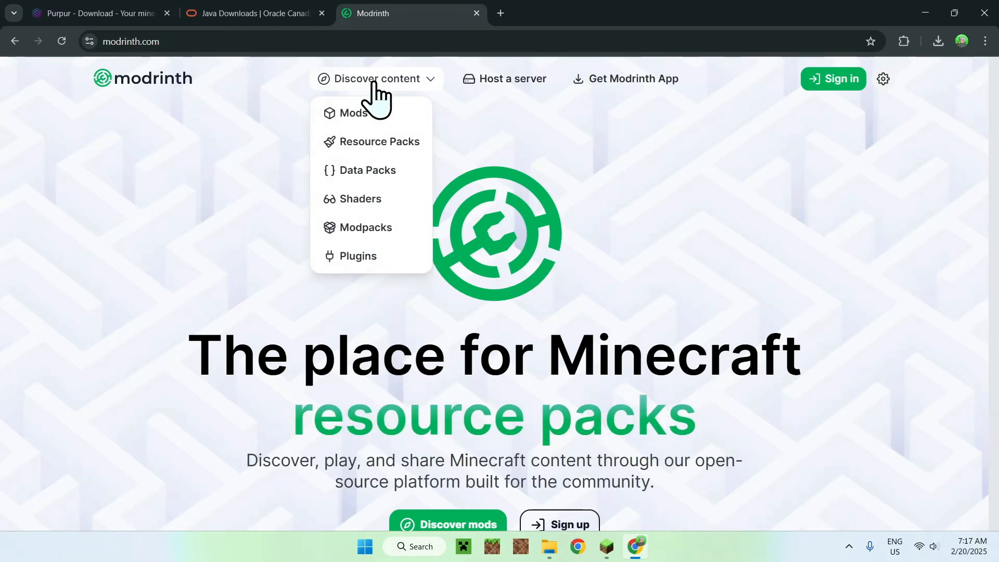
left_click(378, 258)
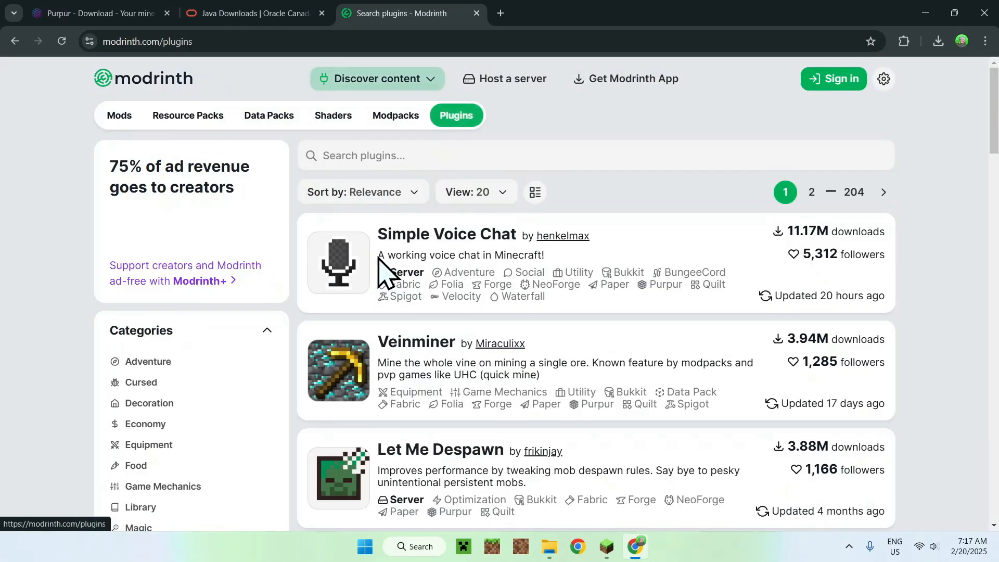
scroll(44, 255, "down", 12)
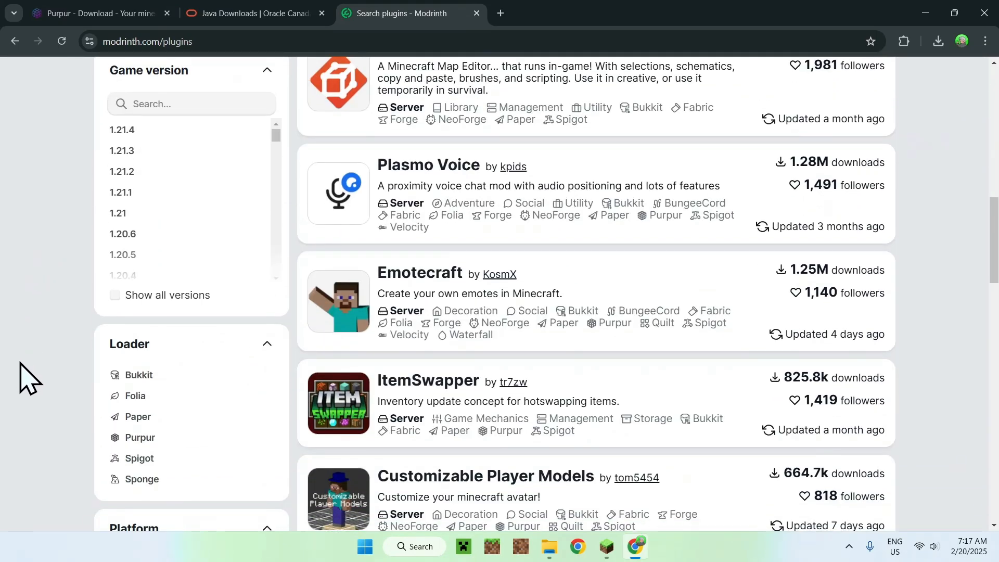
left_click(153, 419)
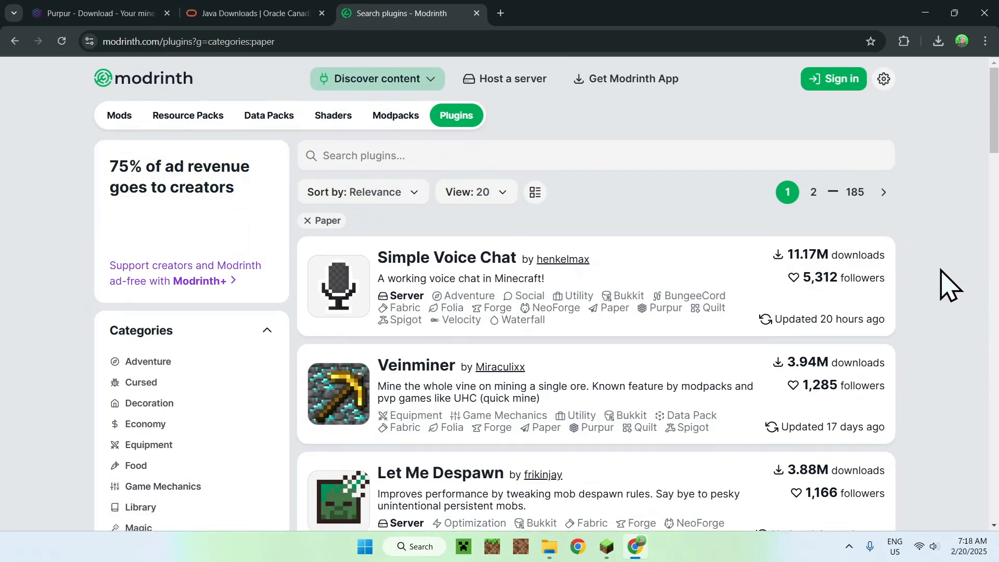
Step: Find WorldEdit among the Paper plugins and open its project page
scroll(944, 285, "down", 8)
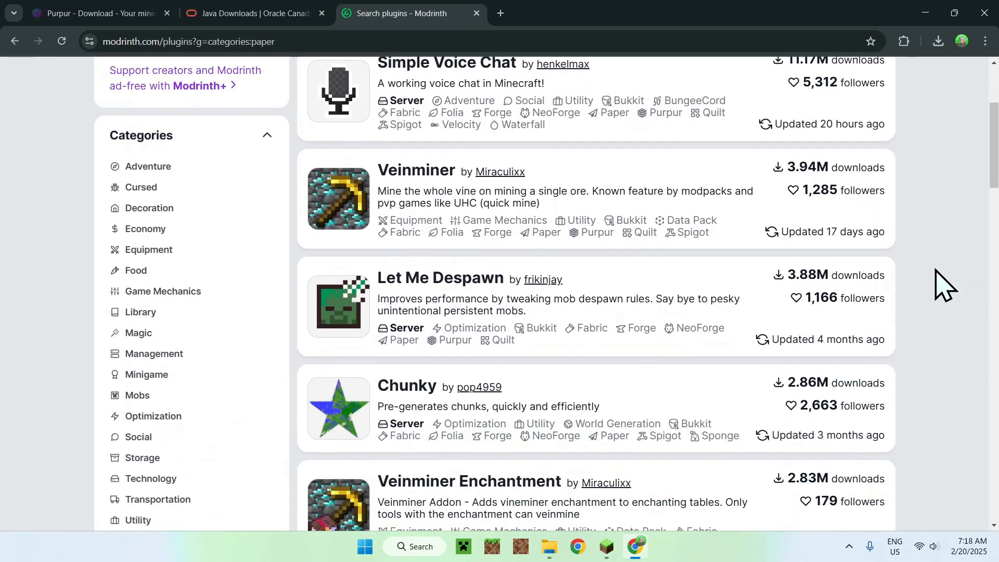
scroll(944, 284, "down", 1)
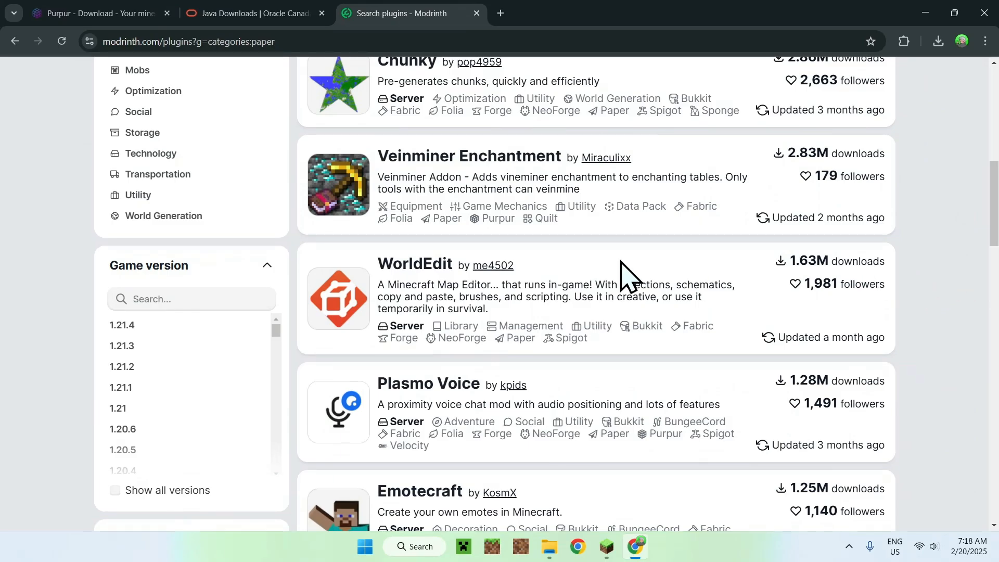
left_click(414, 271)
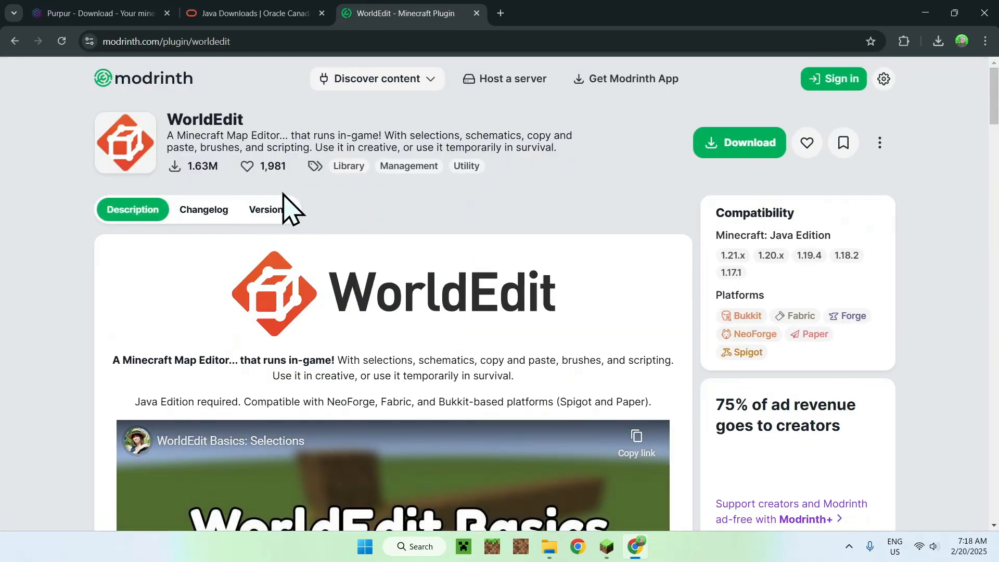
Step: Filter WorldEdit's versions to game version 1.21.4, download the 7.3.10 Bukkit release and show the recent downloads
left_click(269, 213)
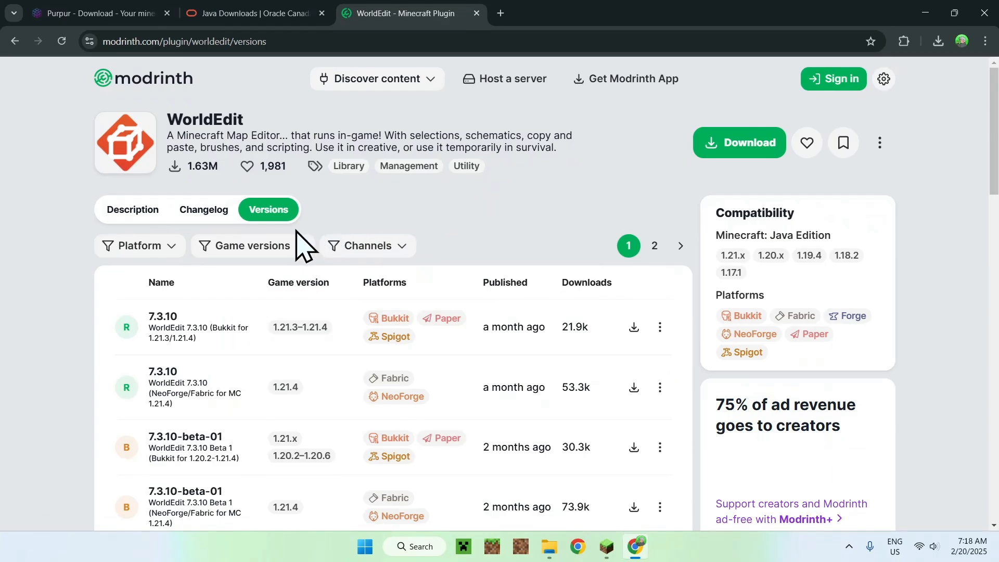
left_click(268, 246)
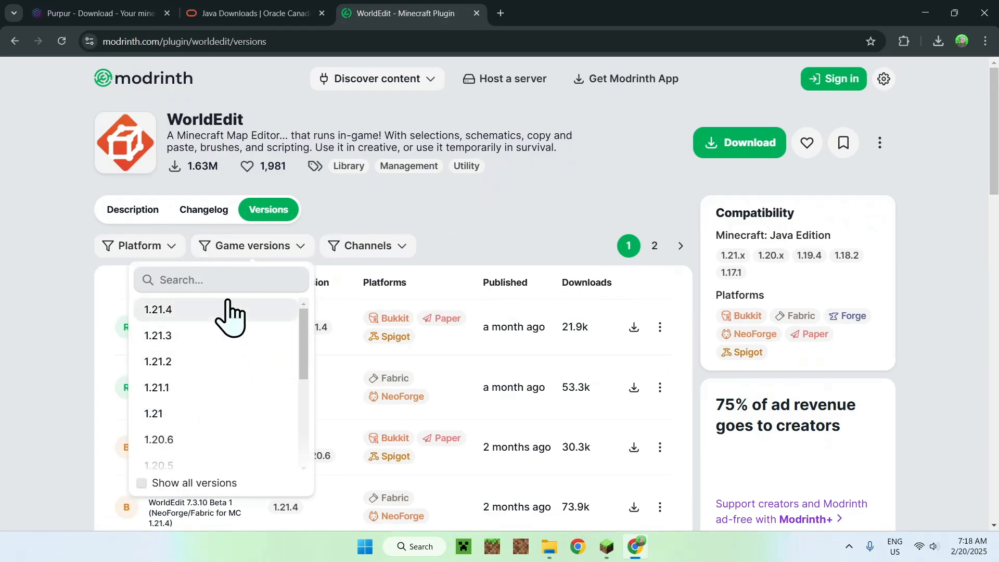
left_click(204, 310)
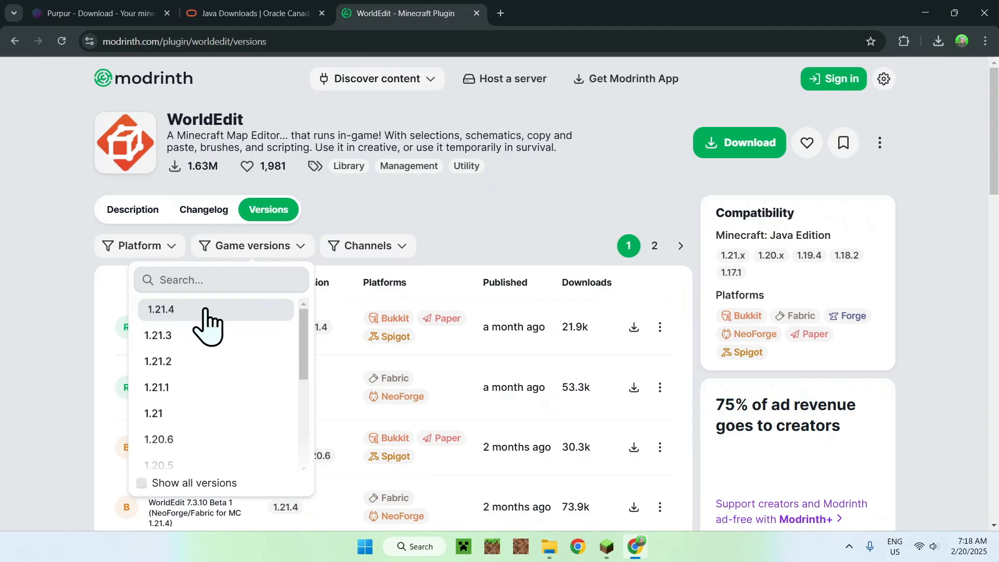
left_click(502, 224)
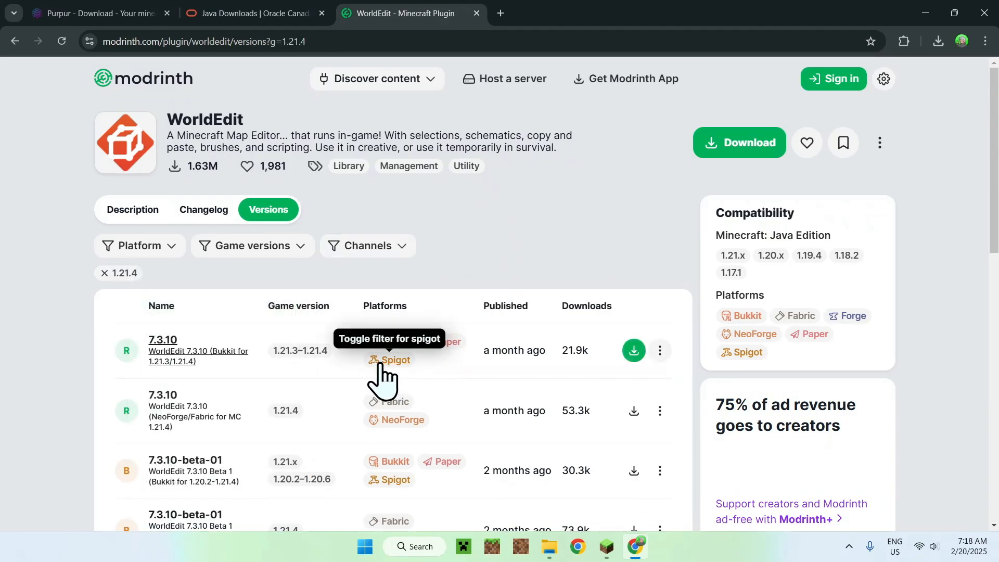
left_click(633, 351)
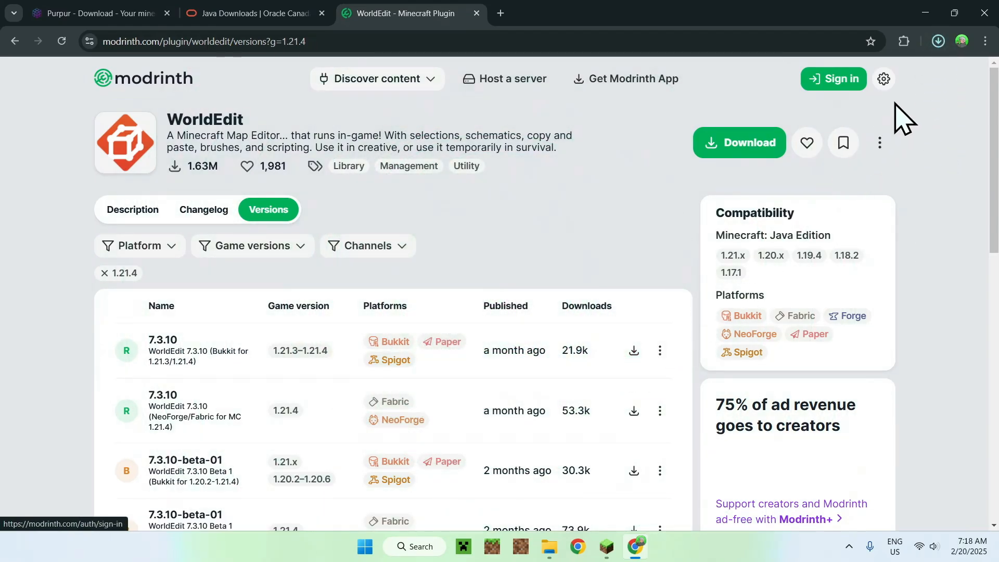
left_click(937, 41)
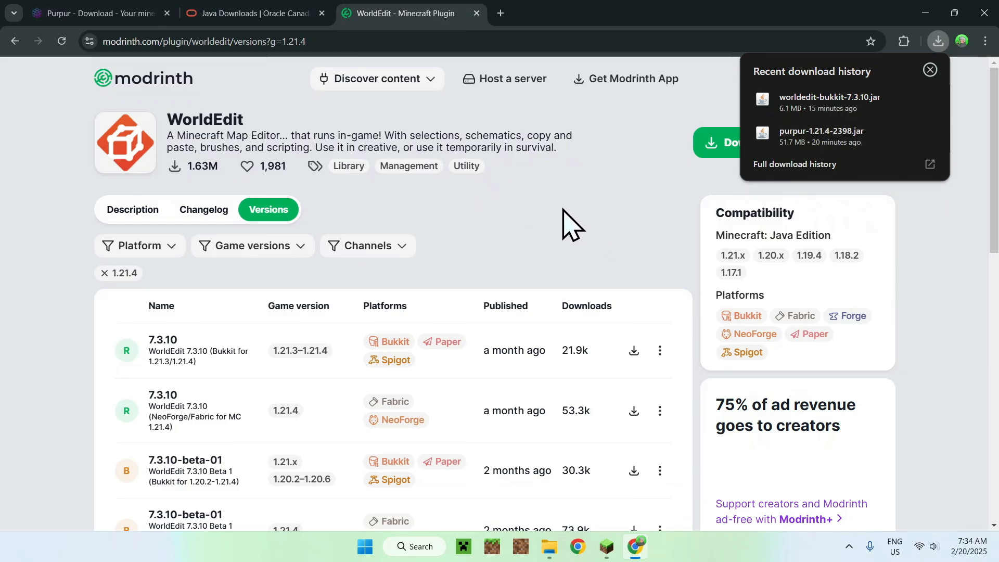
Step: Switch to File Explorer and open the plugins folder of the PurPur server
left_click(924, 13)
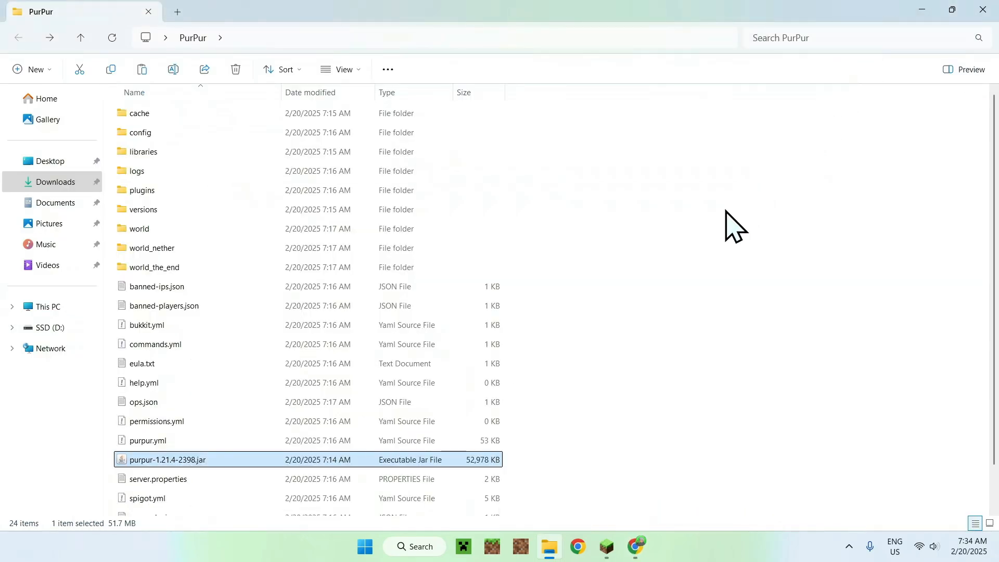
left_click(477, 192)
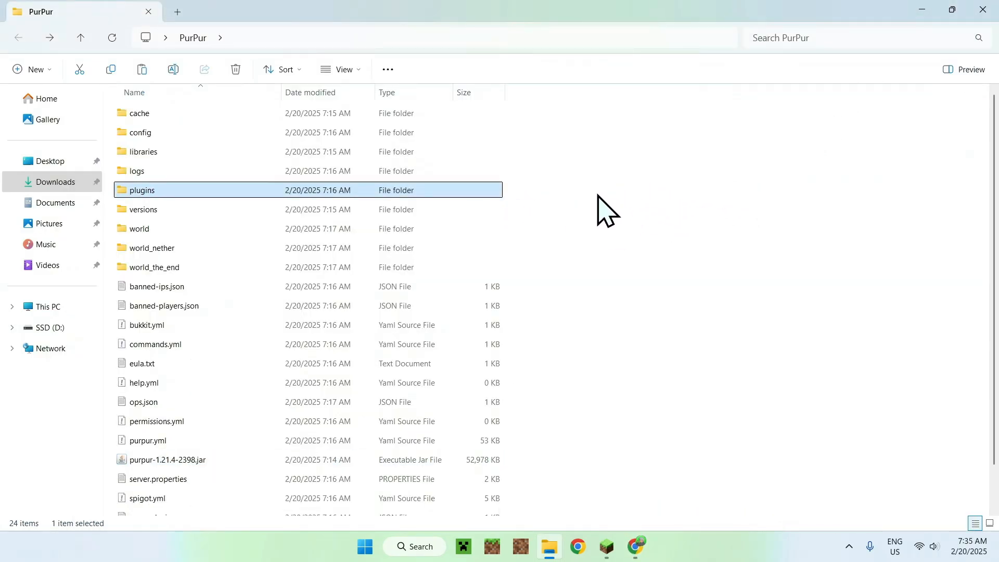
double_click(486, 190)
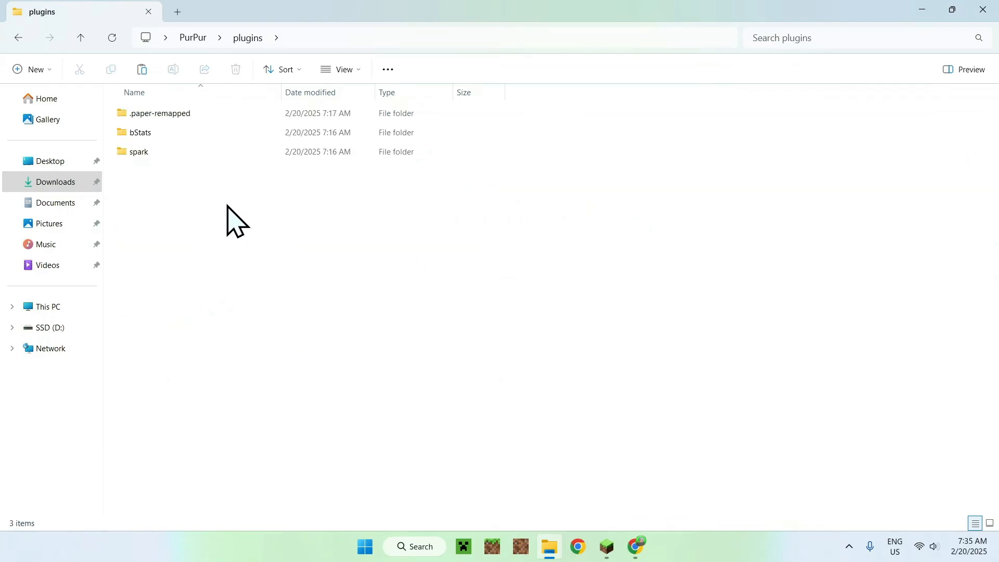
Step: Copy worldedit-bukkit-7.3.10.jar from Downloads into the server's plugins folder
left_click(58, 183)
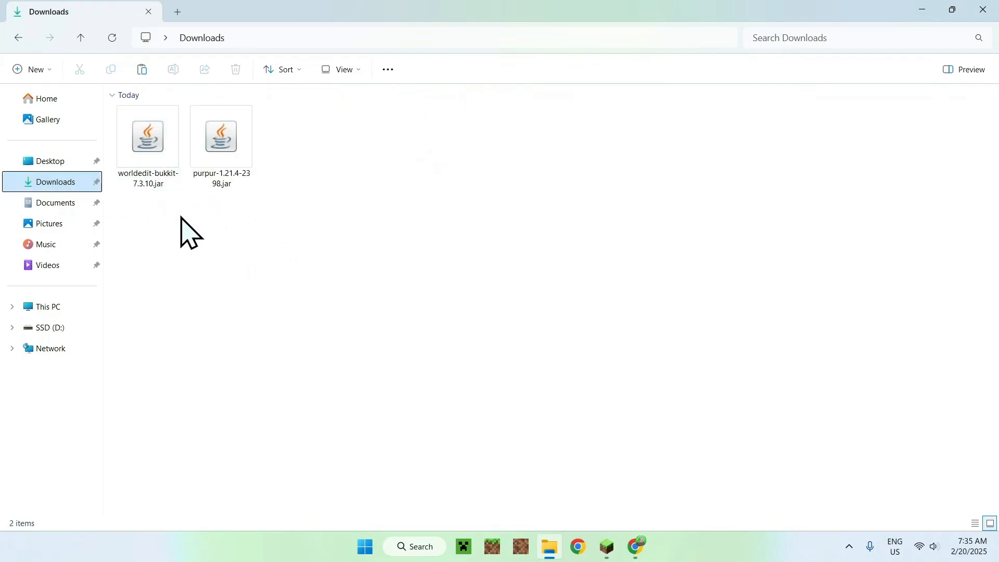
left_click(148, 187)
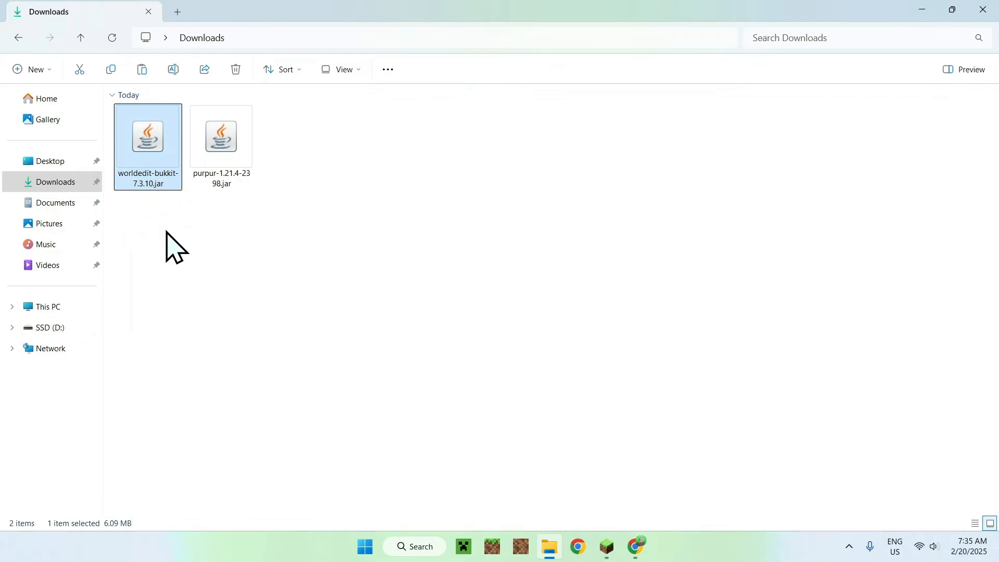
left_click(110, 71)
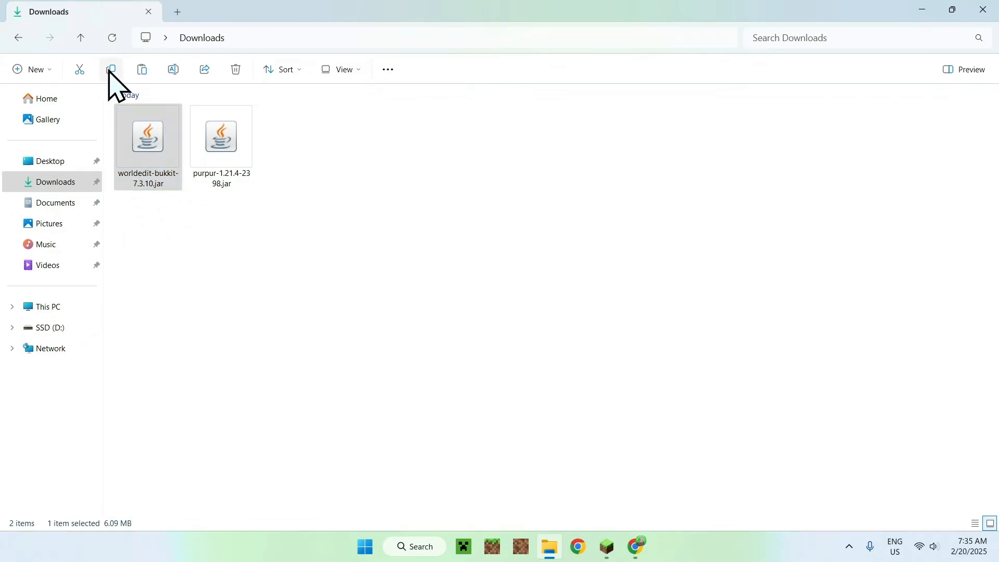
left_click(23, 44)
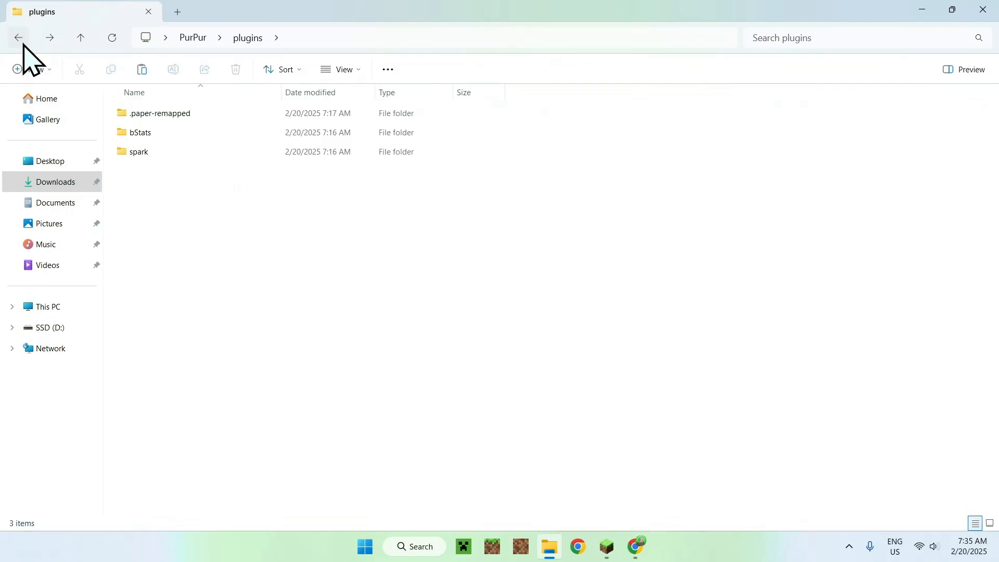
left_click(142, 69)
left_click(193, 206)
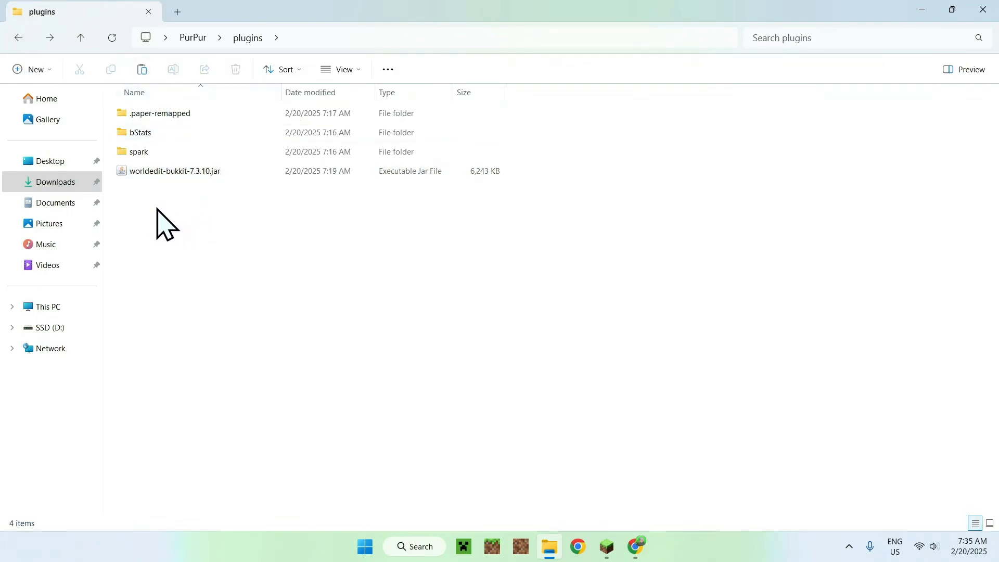
Step: Go back to the PurPur folder and start the server from purpur-1.21.4-2398.jar
left_click(193, 38)
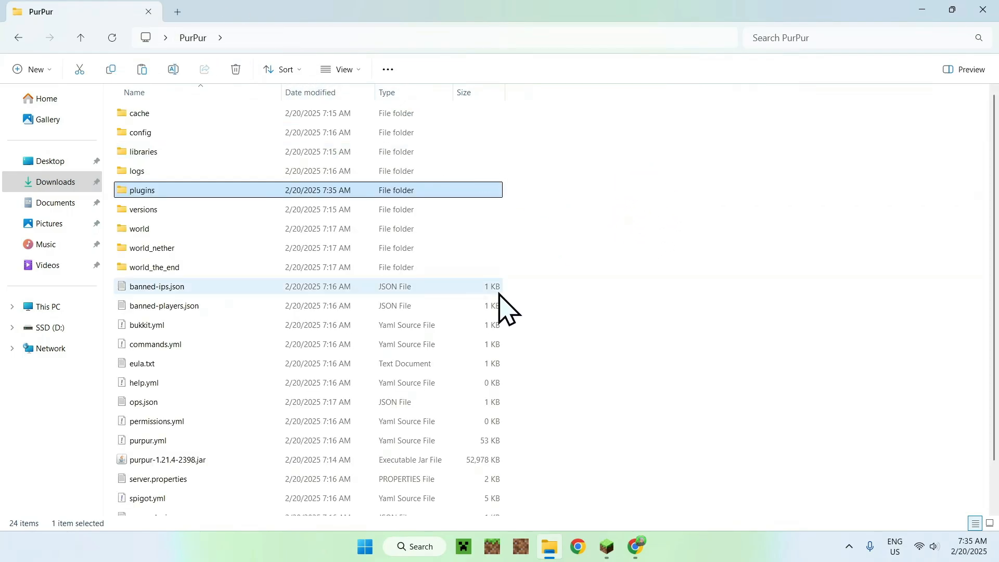
left_click(314, 460)
double_click(314, 460)
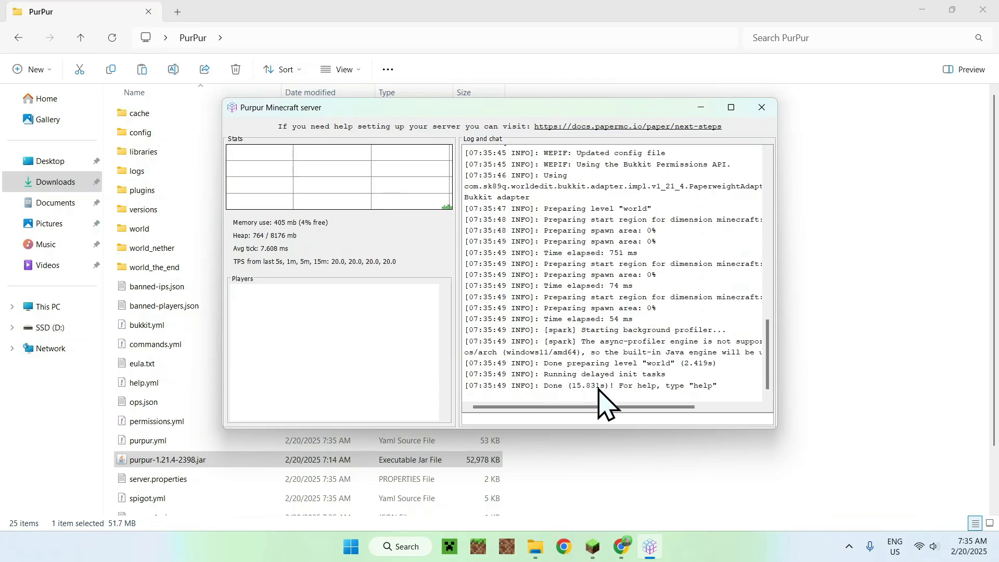
Step: Switch to Minecraft, join the saved Minecraft Server entry and list the server's plugins with a chat command
left_click(595, 547)
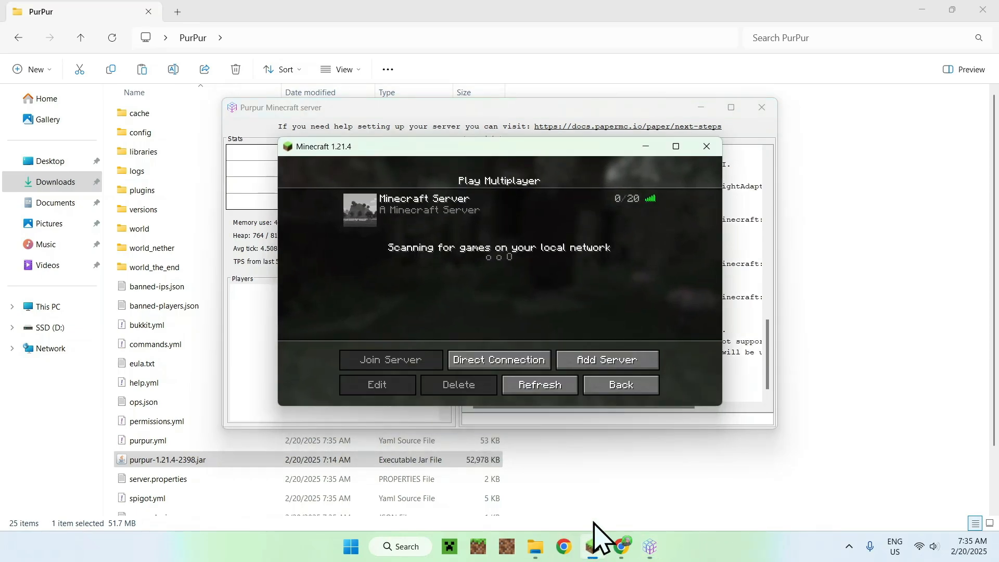
left_click(370, 210)
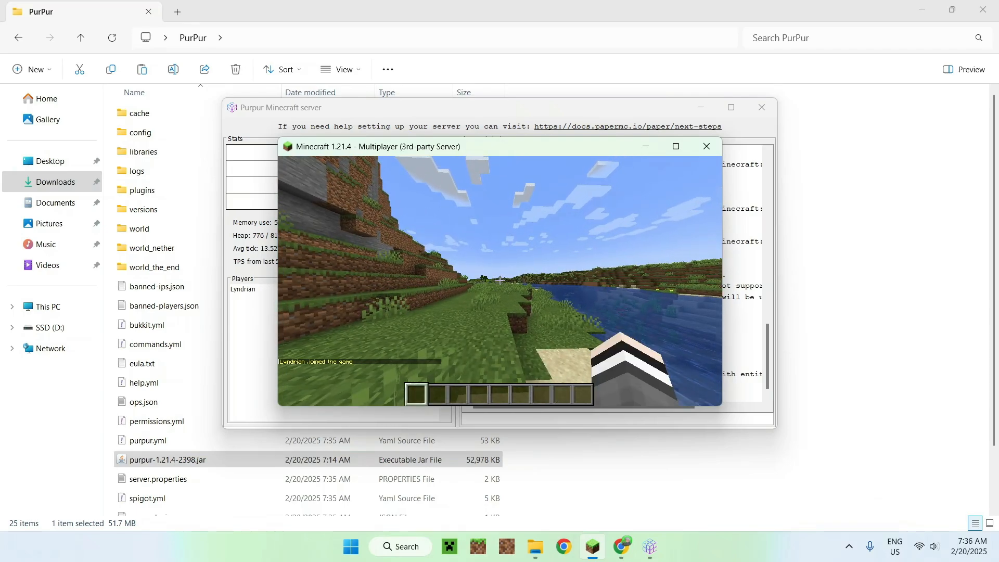
key("Return")
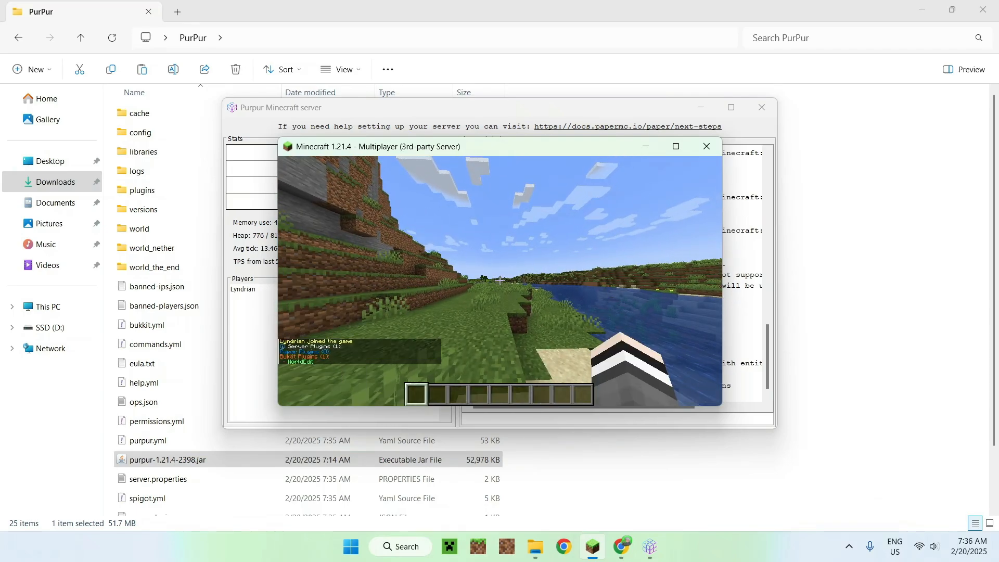
key("w")
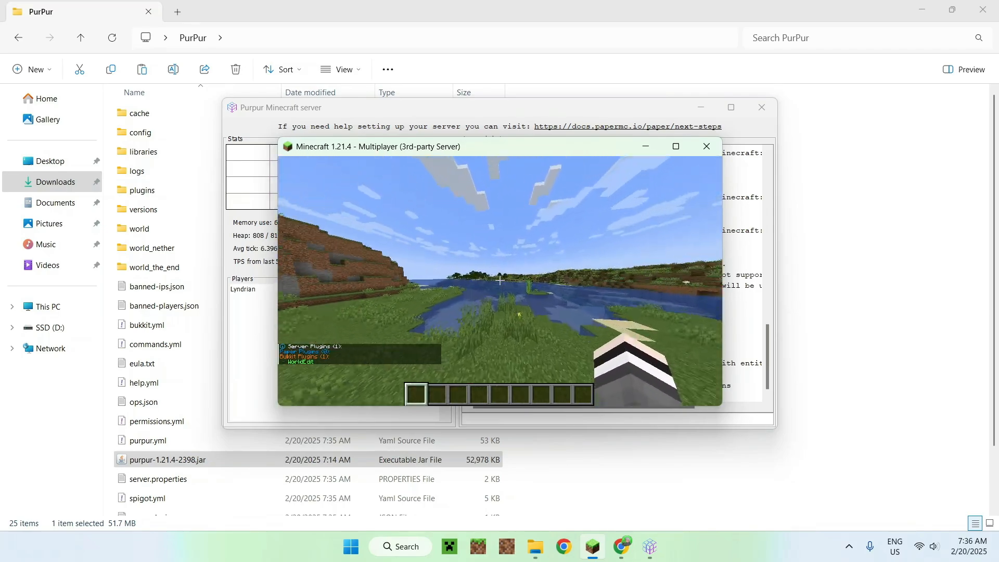
key("w")
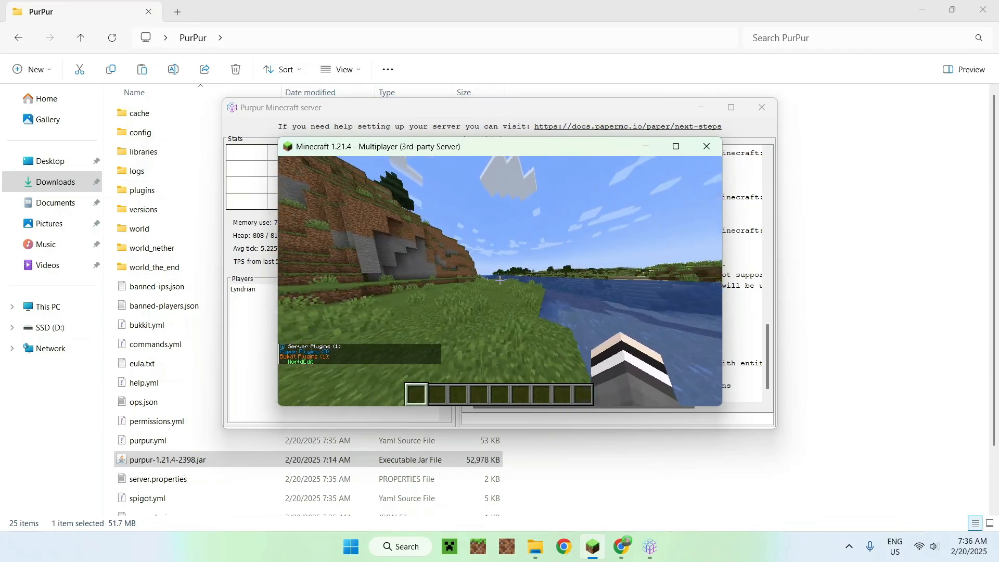
key("w")
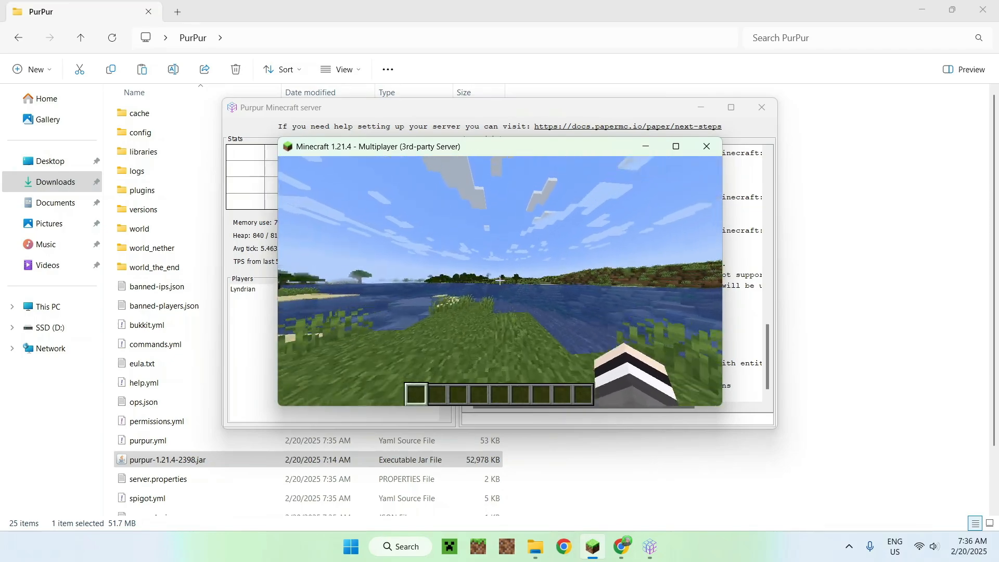
key("d")
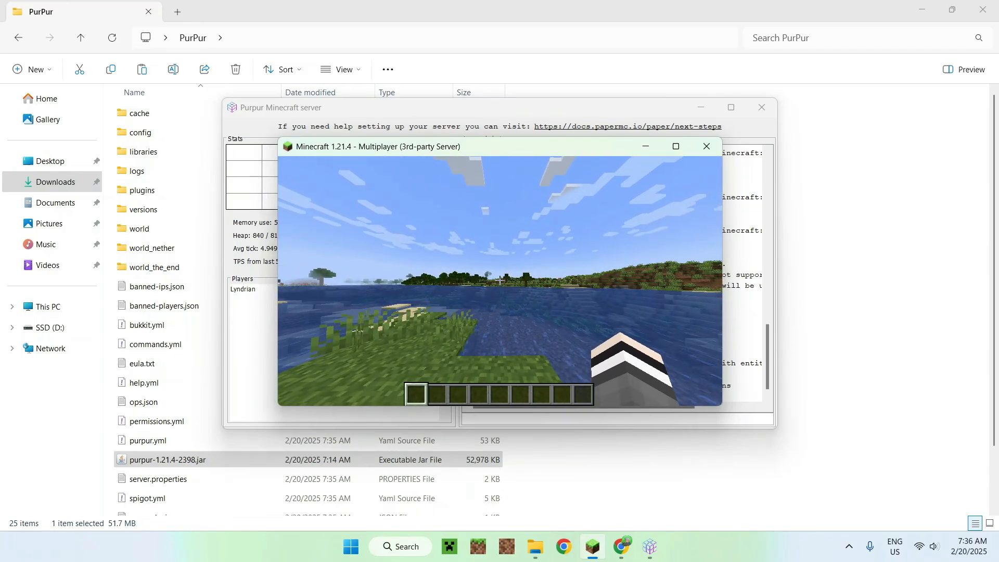
Step: Put a wooden axe from the creative Tools & Utilities items into the second hotbar slot and hold it
key("e")
left_click(422, 364)
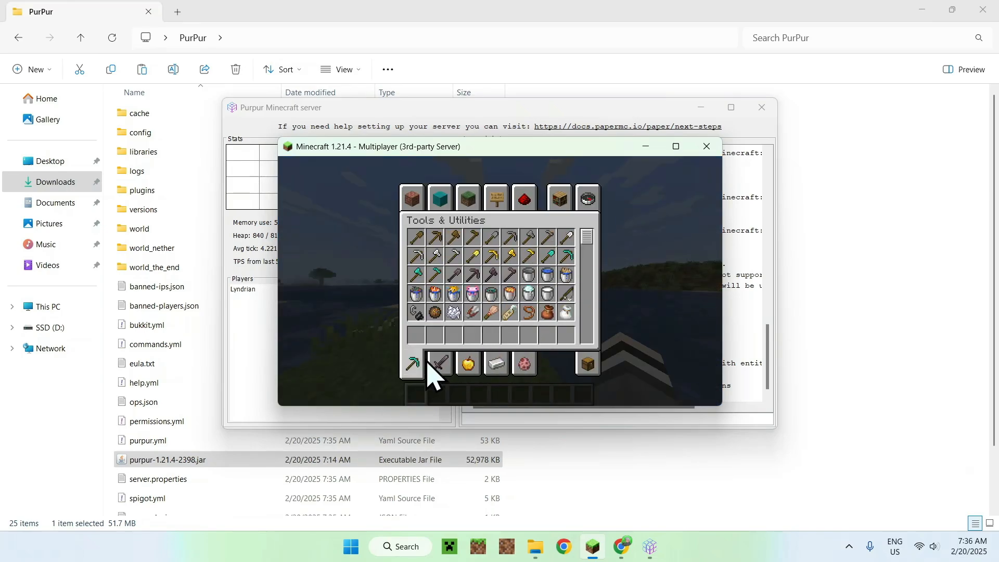
left_click(456, 239)
left_click(435, 338)
key("e")
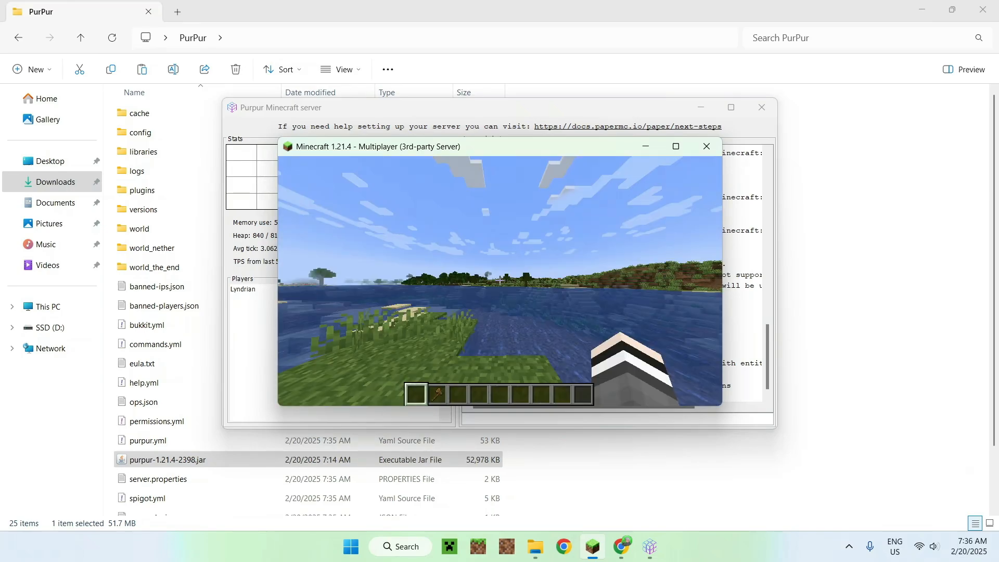
scroll(499, 281, "down", 1)
Step: Mark a WorldEdit selection with the wooden axe, first position on the stone outcrop and second on the grass, and switch to the empty third hotbar slot
key("w")
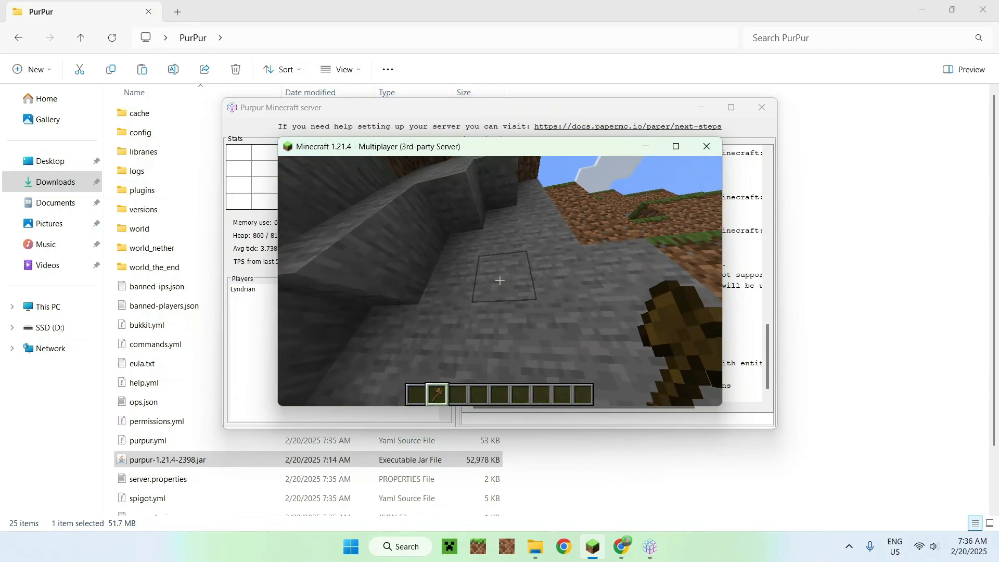
left_click(499, 281)
key("s")
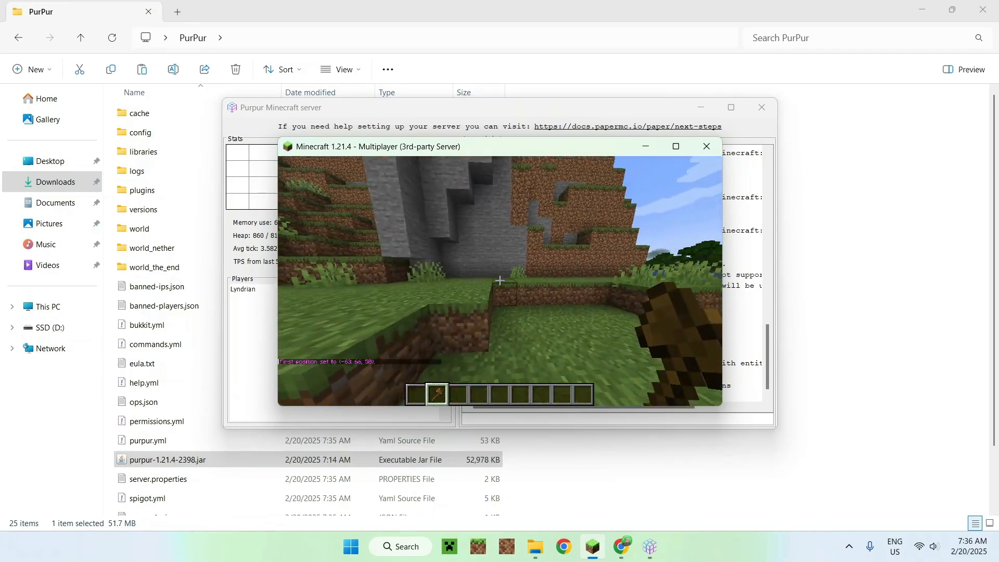
key("s")
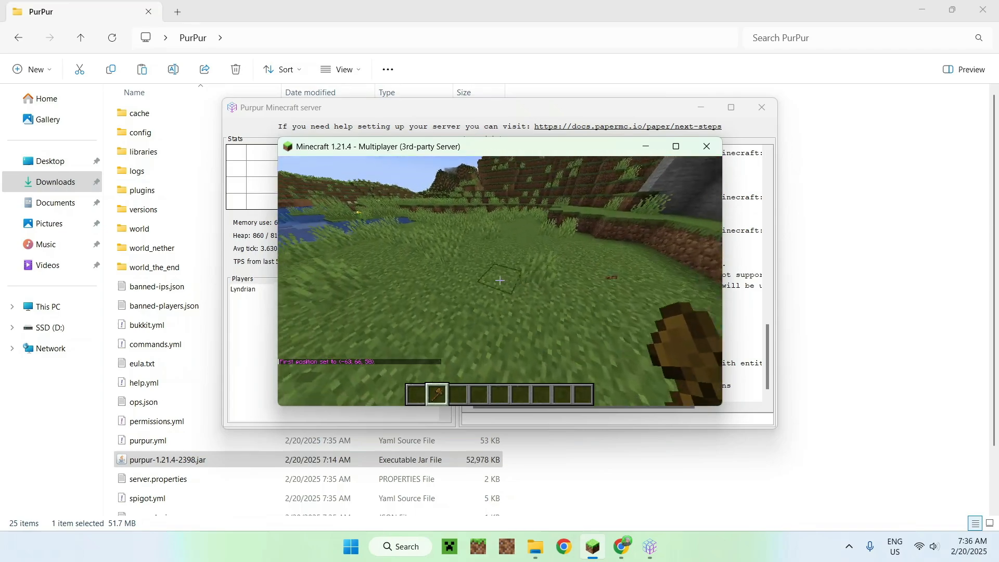
right_click(500, 281)
key("3")
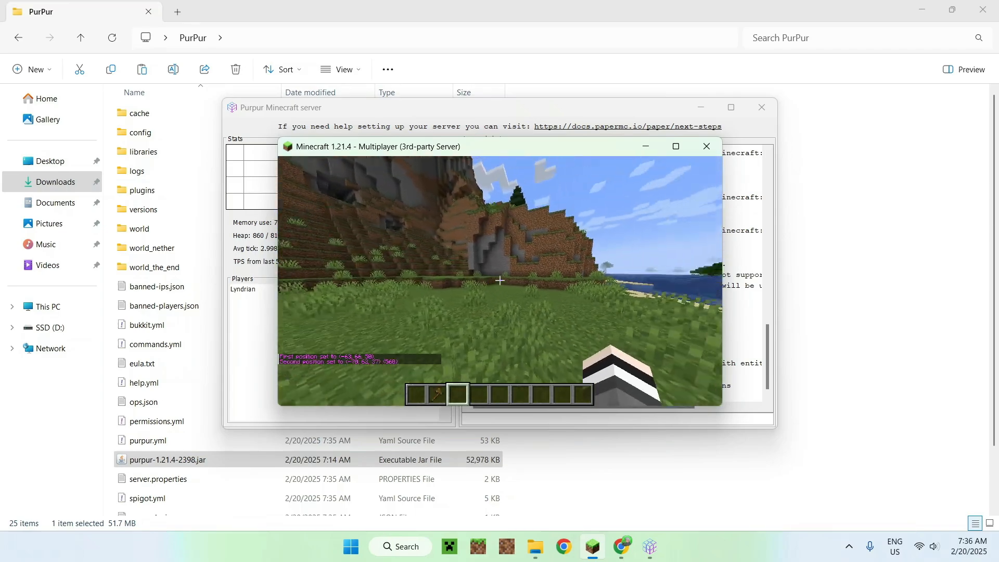
Step: Run the WorldEdit command //replace #solid diamond_block on the selected region
key("t")
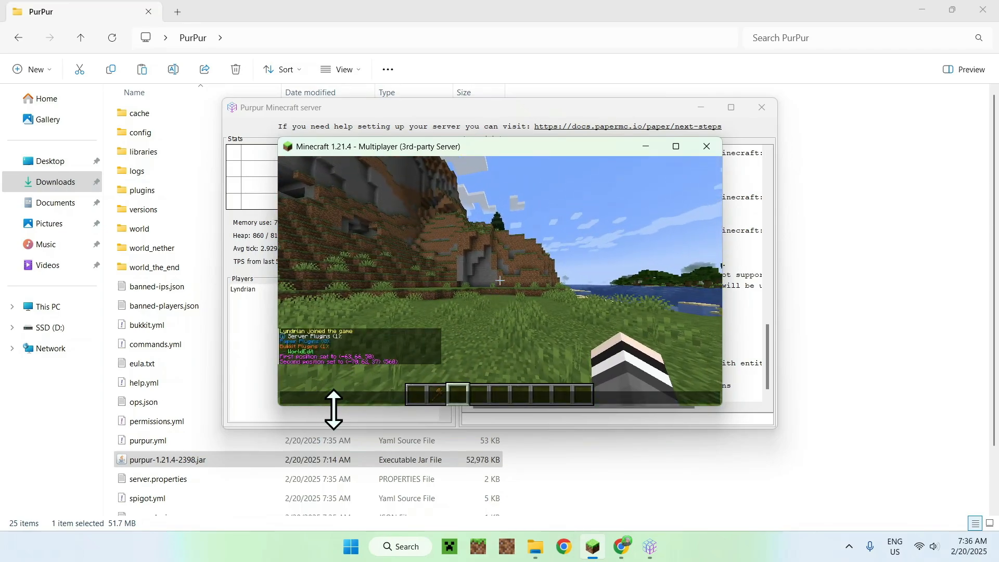
type("//br")
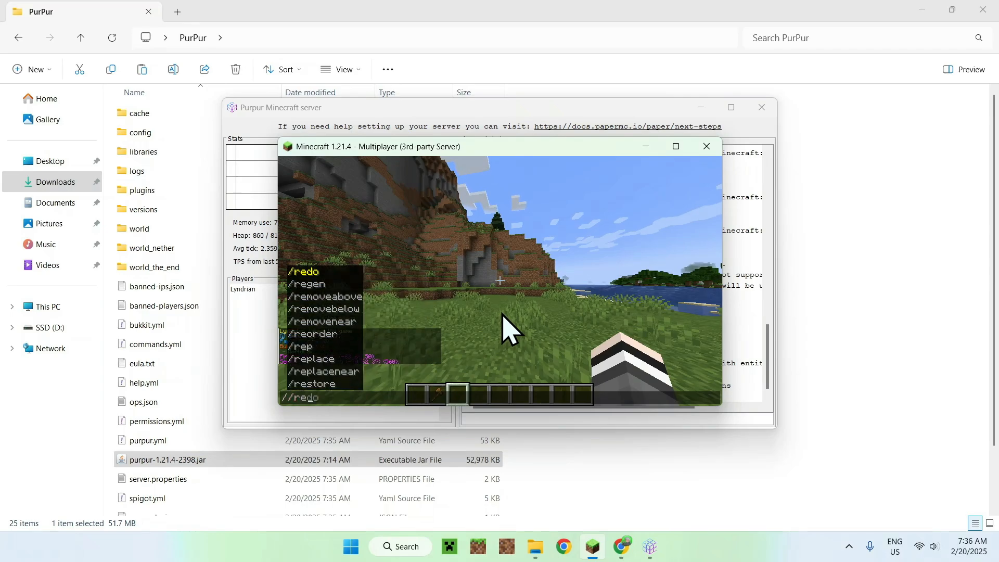
key("Up")
key("Up")
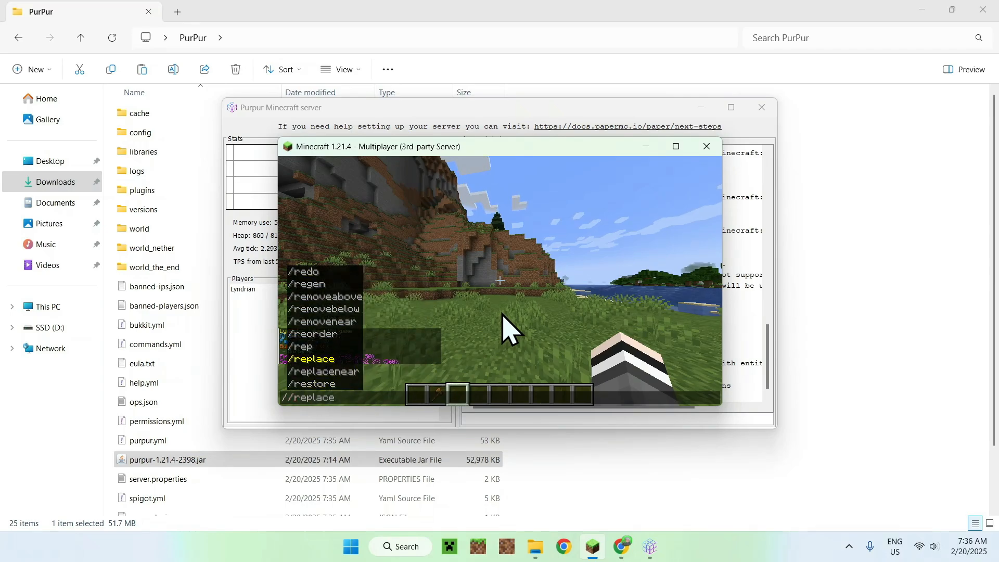
type("o")
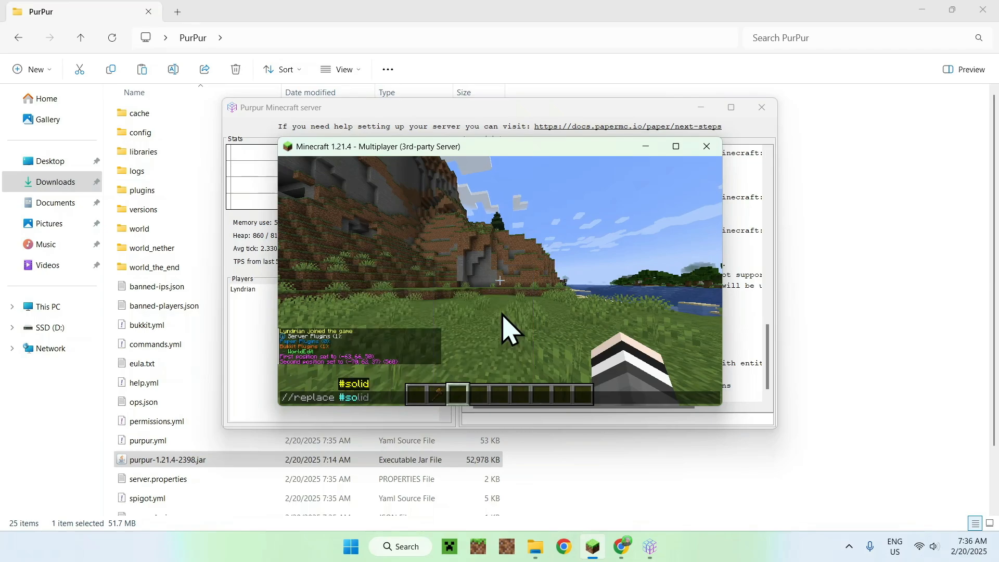
type("lid diamond_block")
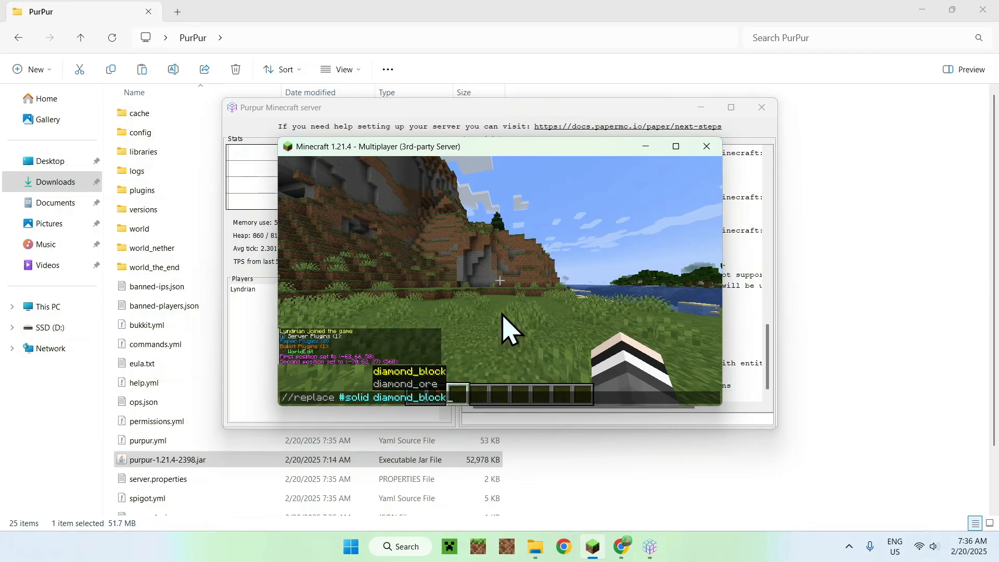
key("Return")
Step: Walk around the replaced region and its surroundings, examining them in first-person and third-person view
key("w")
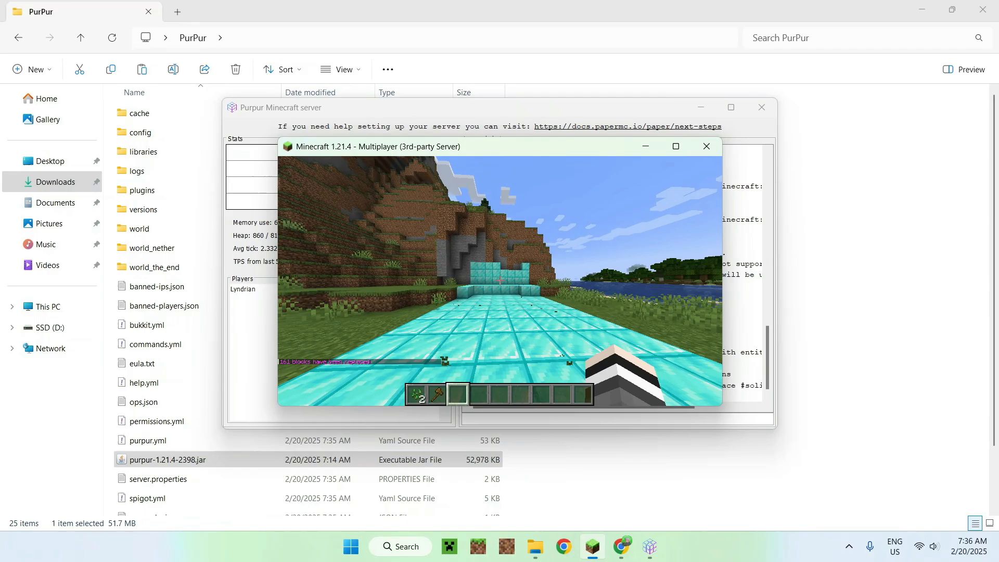
key("s")
key("d")
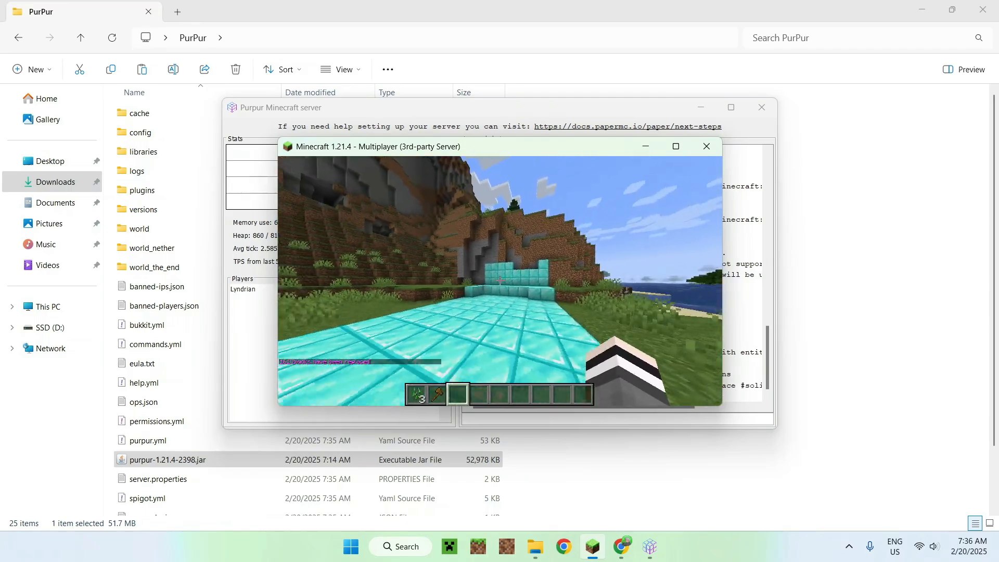
key("a")
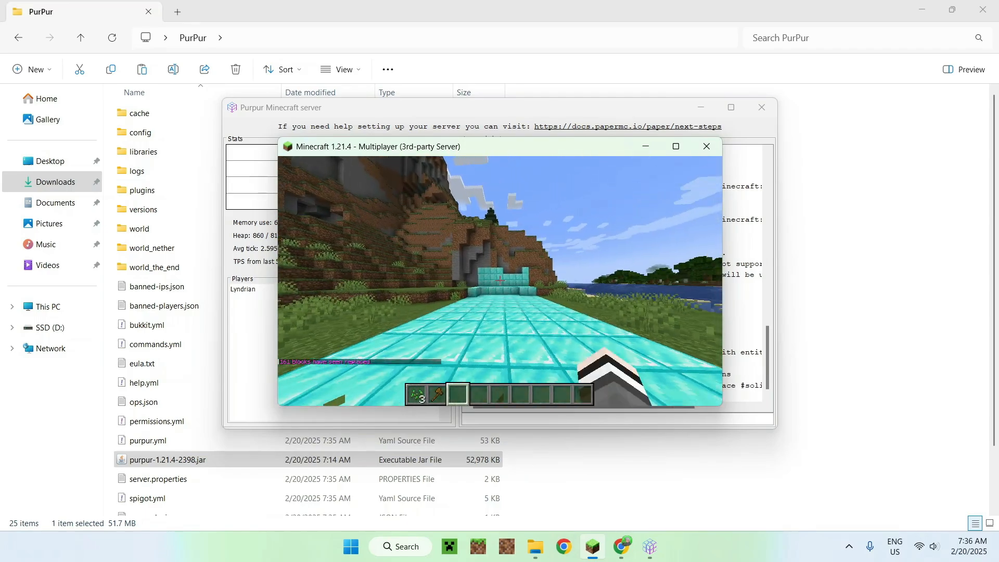
key("w")
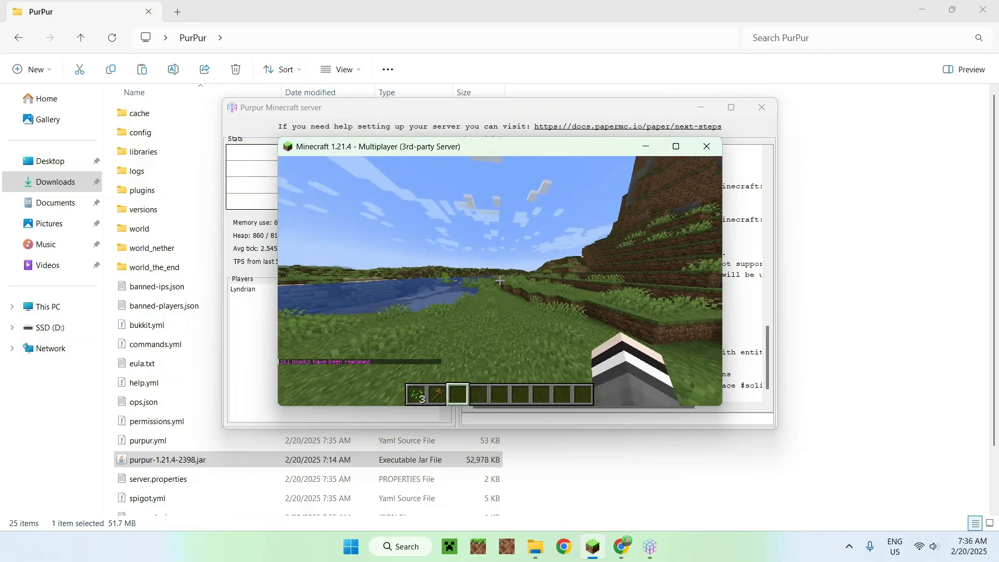
key("d")
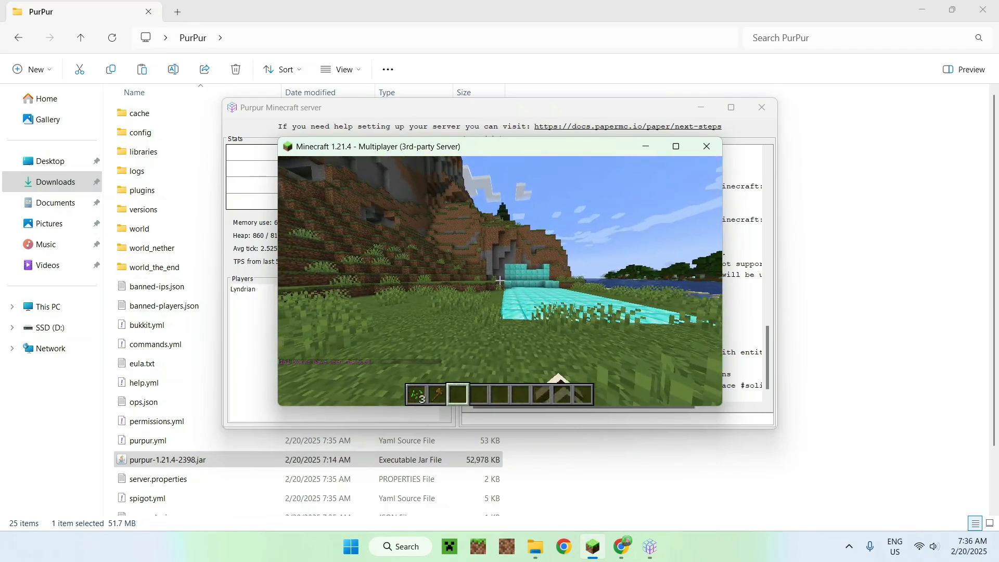
key("F5")
key("w")
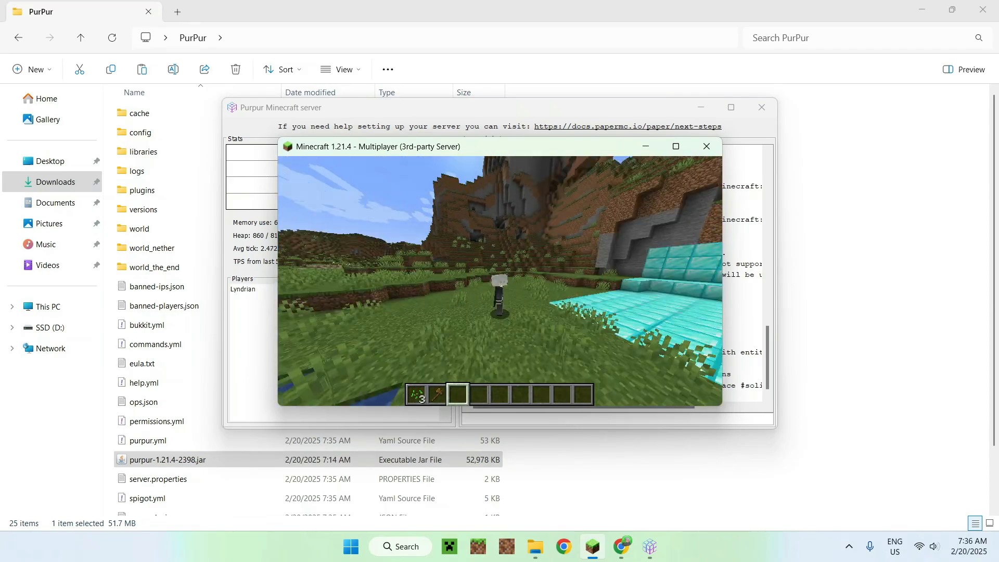
key("w")
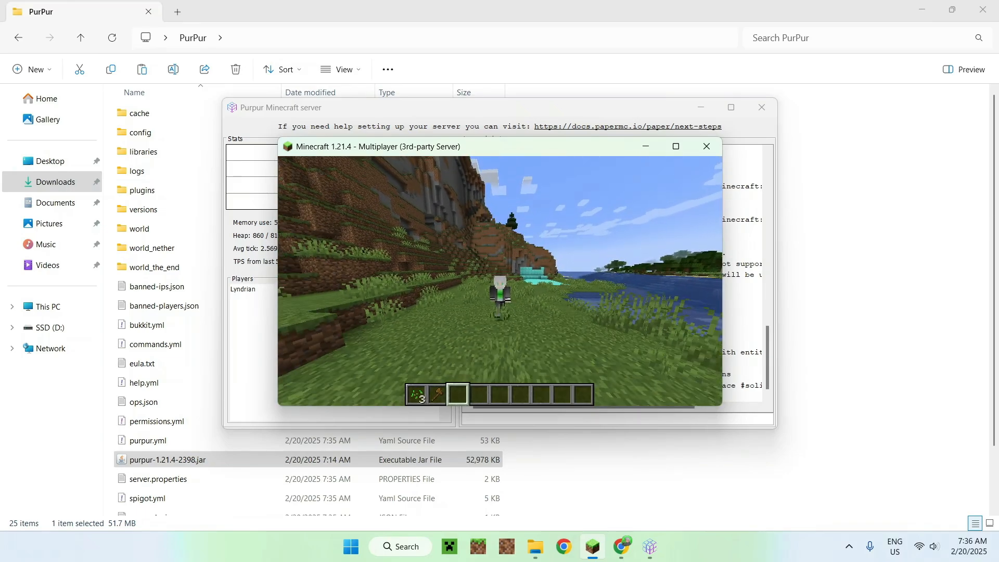
key("w")
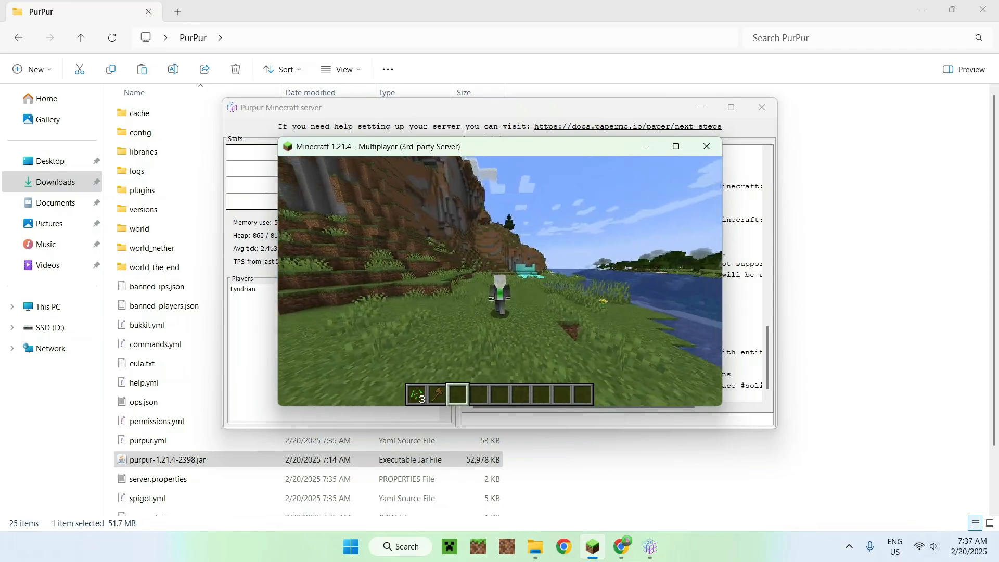